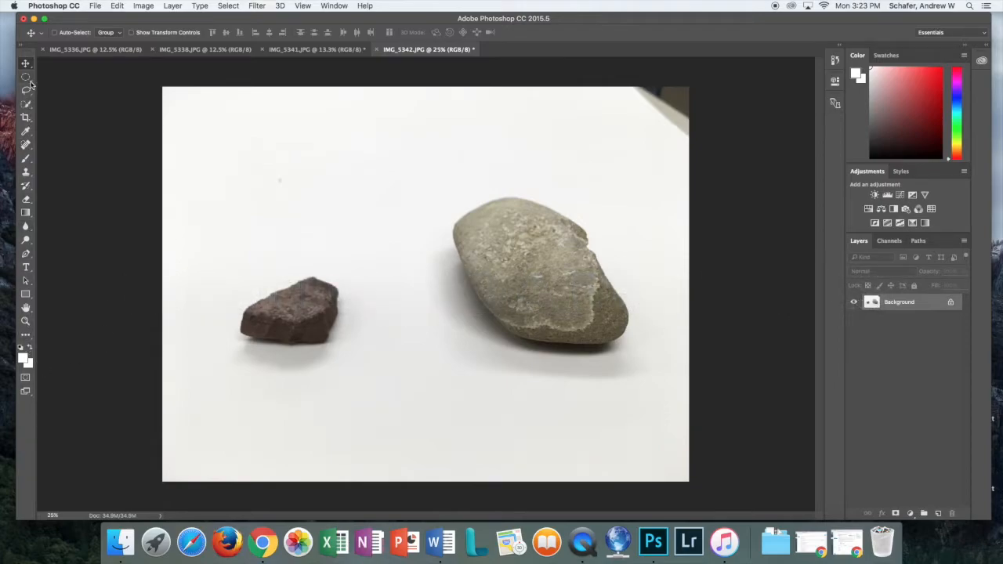
Crop the photo to a 16:9 frame around both rocks, cutting off the grey top and bottom strips
{"action": "left_click", "coordinate": [26, 118]}
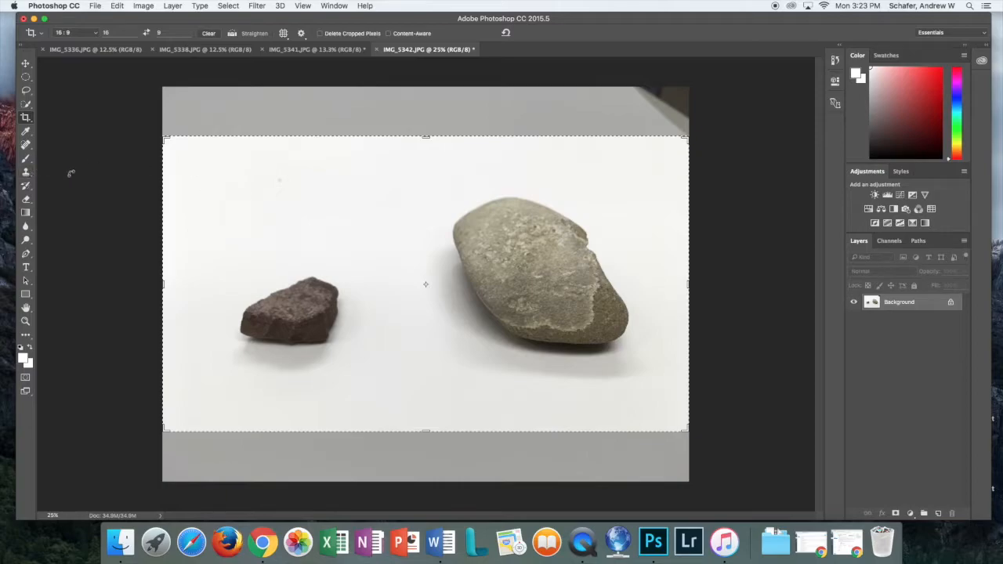
{"action": "left_click_drag", "start_coordinate": [172, 146], "coordinate": [177, 145]}
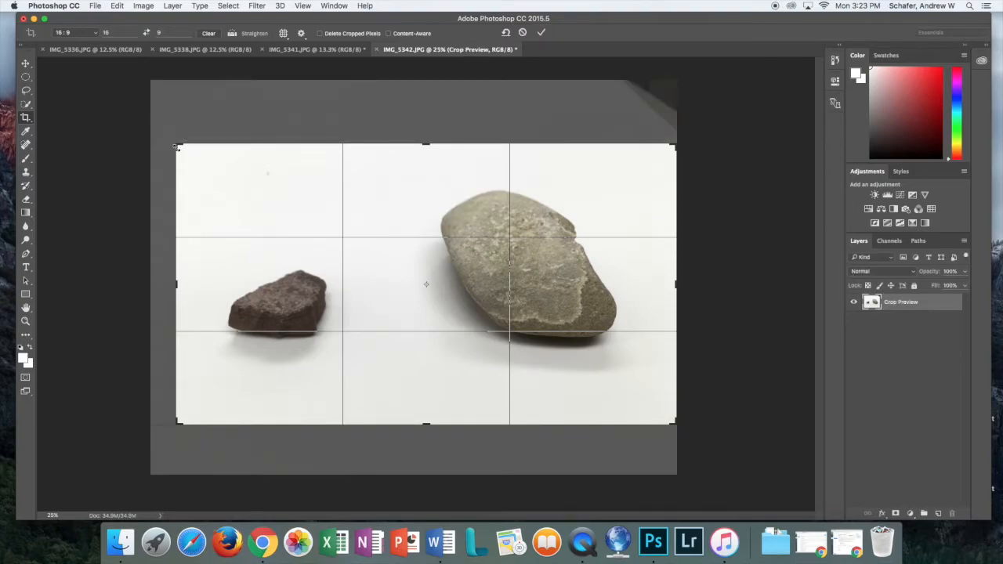
{"action": "key", "text": "Return"}
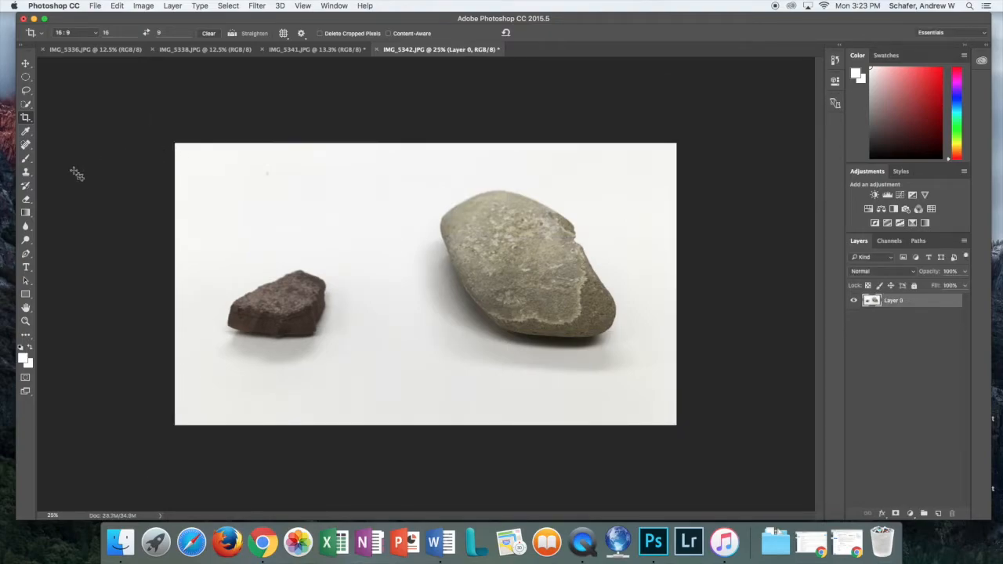
{"action": "left_click", "coordinate": [29, 174]}
{"action": "left_click", "coordinate": [29, 177]}
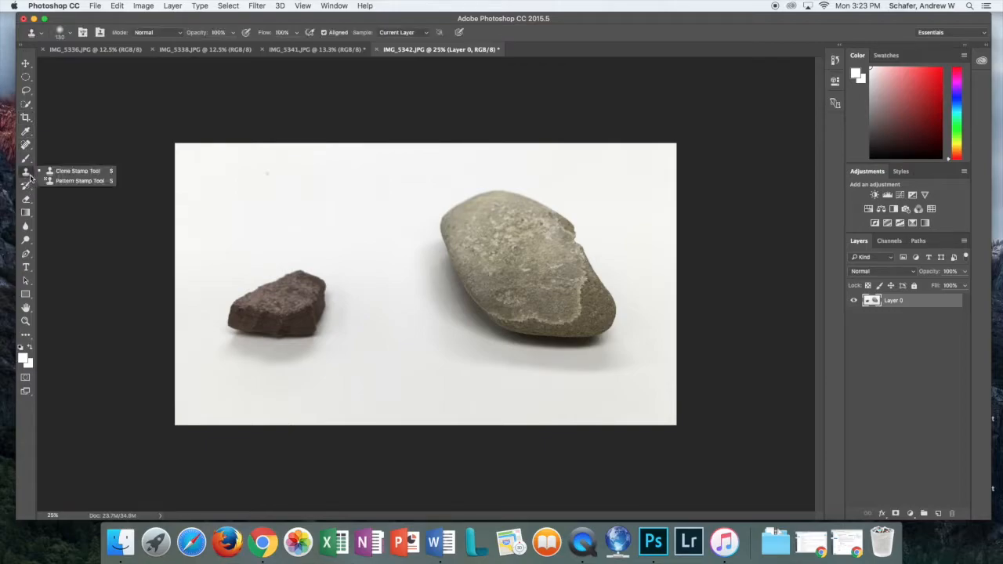
{"action": "left_click", "coordinate": [76, 174]}
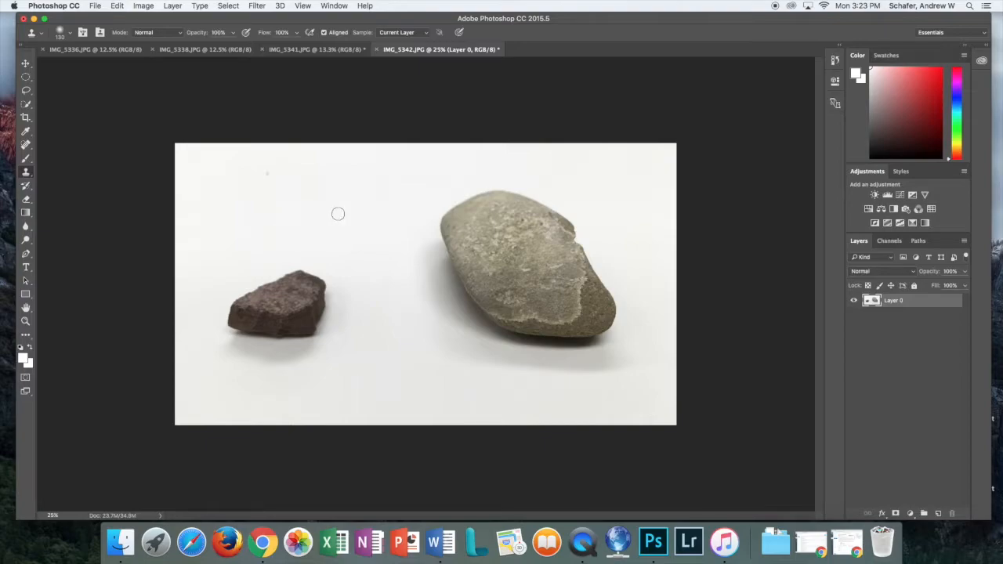
{"action": "left_click", "coordinate": [570, 337], "text": "alt"}
{"action": "mouse_move", "coordinate": [416, 363]}
{"action": "left_mouse_down"}
{"action": "mouse_move", "coordinate": [411, 373]}
{"action": "mouse_move", "coordinate": [432, 357]}
{"action": "mouse_move", "coordinate": [419, 350]}
{"action": "mouse_move", "coordinate": [399, 362]}
{"action": "mouse_move", "coordinate": [446, 370]}
{"action": "mouse_move", "coordinate": [439, 365]}
{"action": "mouse_move", "coordinate": [450, 361]}
{"action": "left_mouse_up"}
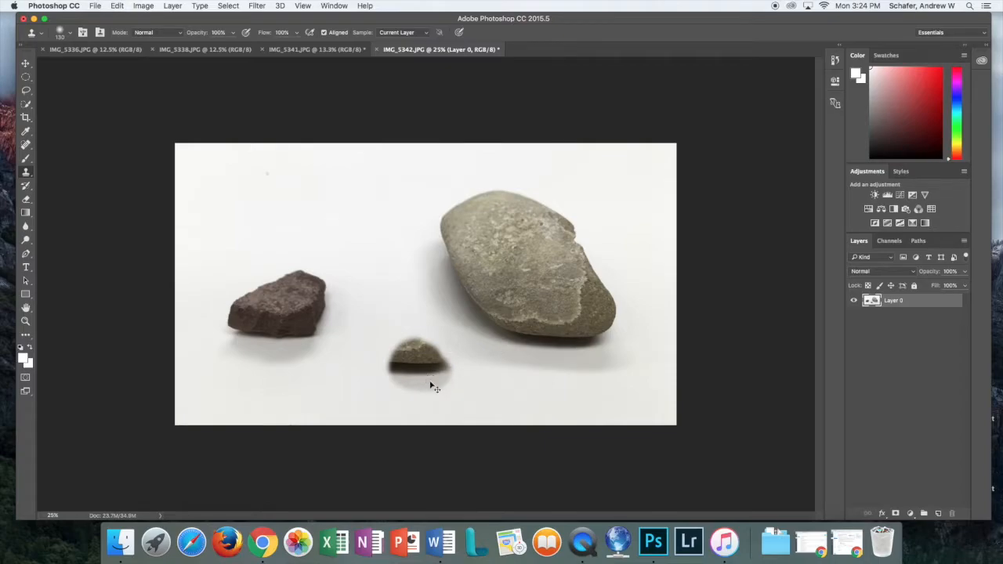
{"action": "key", "text": "super+z"}
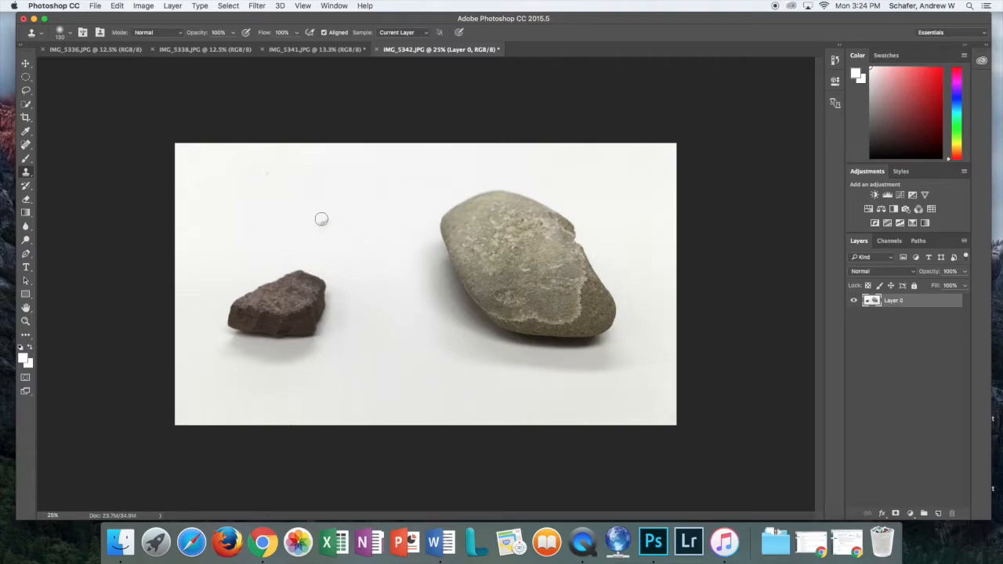
Clone out a speck near the rocks, then zoom to 200% on a speck below the big rock
{"action": "left_click", "coordinate": [292, 174], "text": "alt"}
{"action": "left_click", "coordinate": [265, 176]}
{"action": "key", "text": "z"}
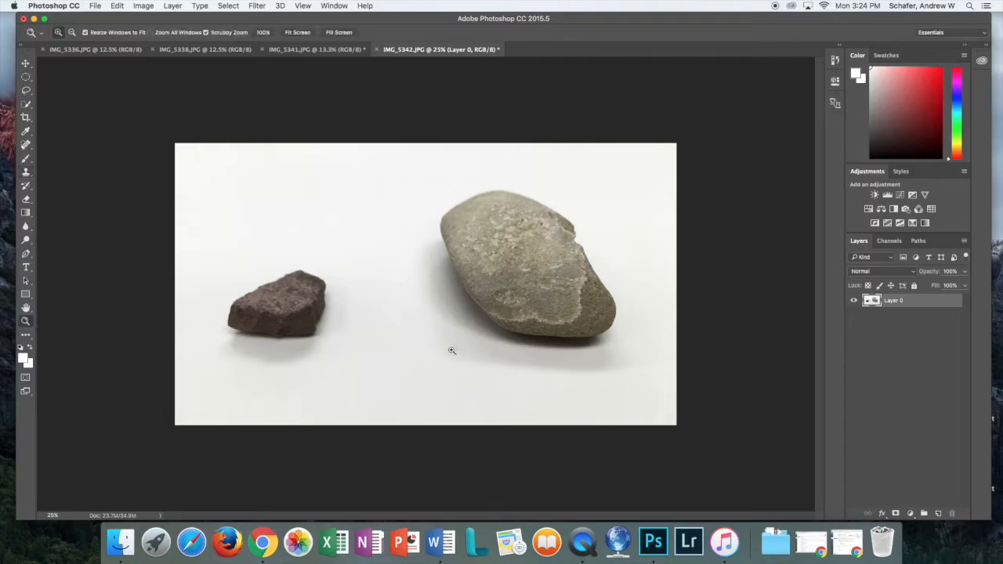
{"action": "left_click", "coordinate": [450, 347]}
{"action": "left_click", "coordinate": [459, 368]}
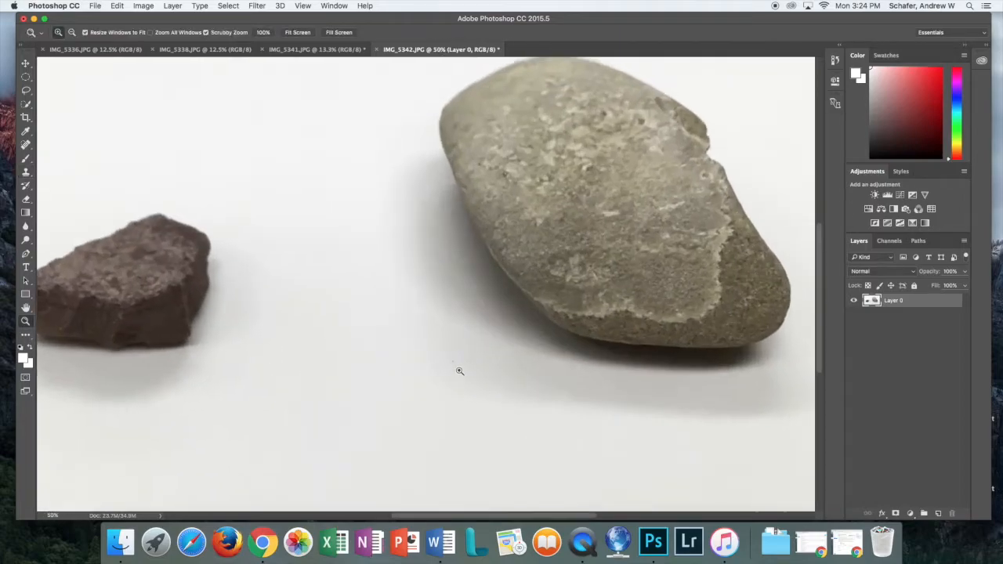
{"action": "left_click", "coordinate": [454, 365]}
{"action": "left_click", "coordinate": [455, 364]}
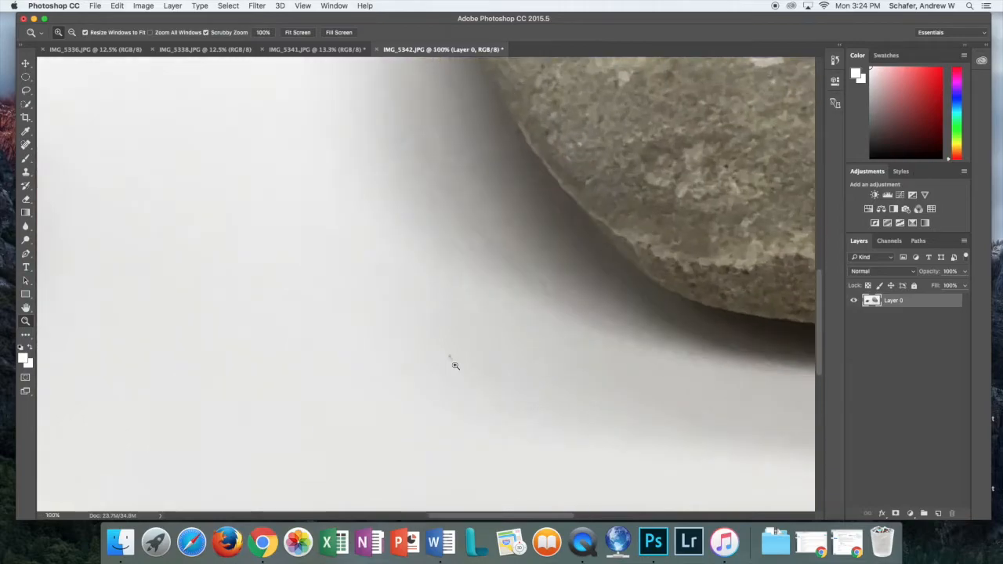
{"action": "left_click", "coordinate": [456, 368]}
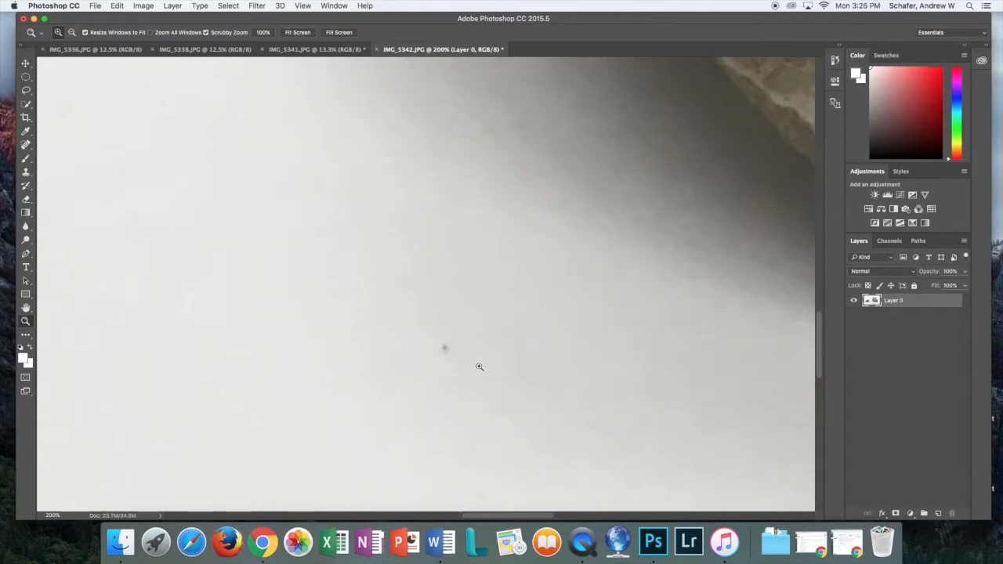
Clone out the dark speck below the big rock with a smaller Clone Stamp brush
{"action": "key", "text": "s"}
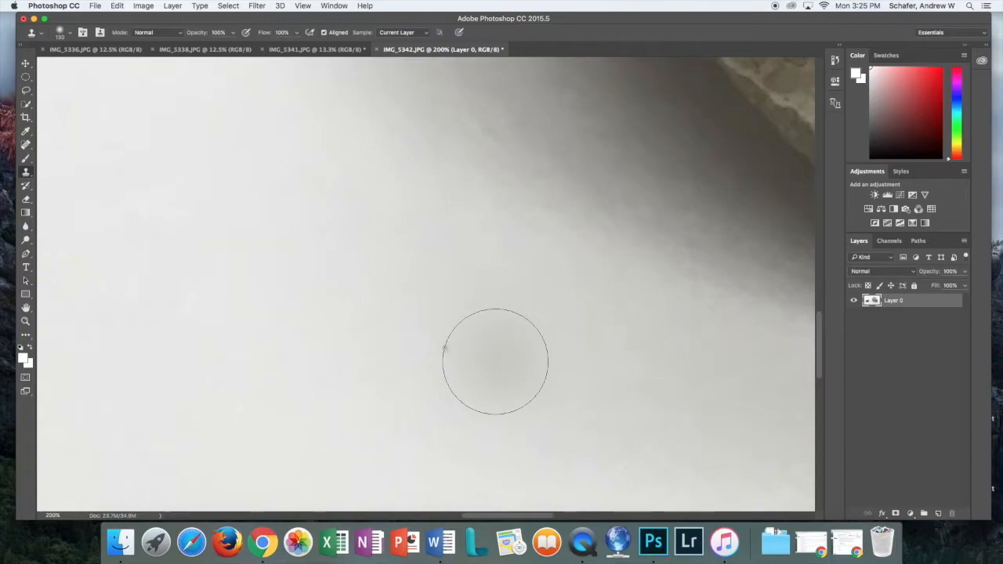
{"action": "key", "text": "bracketleft"}
{"action": "key", "text": "bracketleft"}
{"action": "key", "text": "bracketleft"}
{"action": "key", "text": "bracketleft"}
{"action": "key", "text": "bracketleft"}
{"action": "key", "text": "bracketleft"}
{"action": "key", "text": "bracketleft"}
{"action": "key", "text": "bracketleft"}
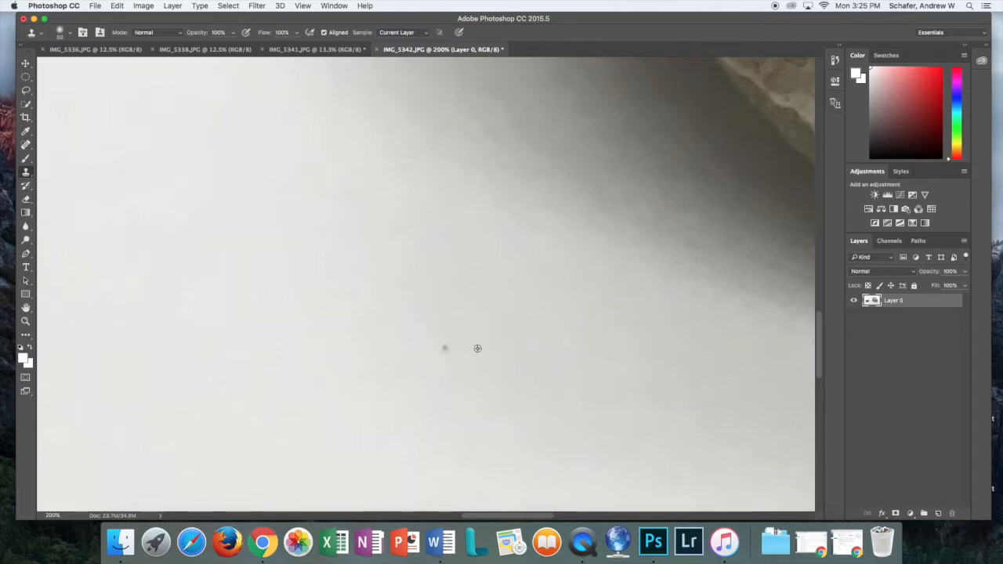
{"action": "left_click", "coordinate": [478, 348], "text": "alt"}
{"action": "left_click", "coordinate": [449, 349]}
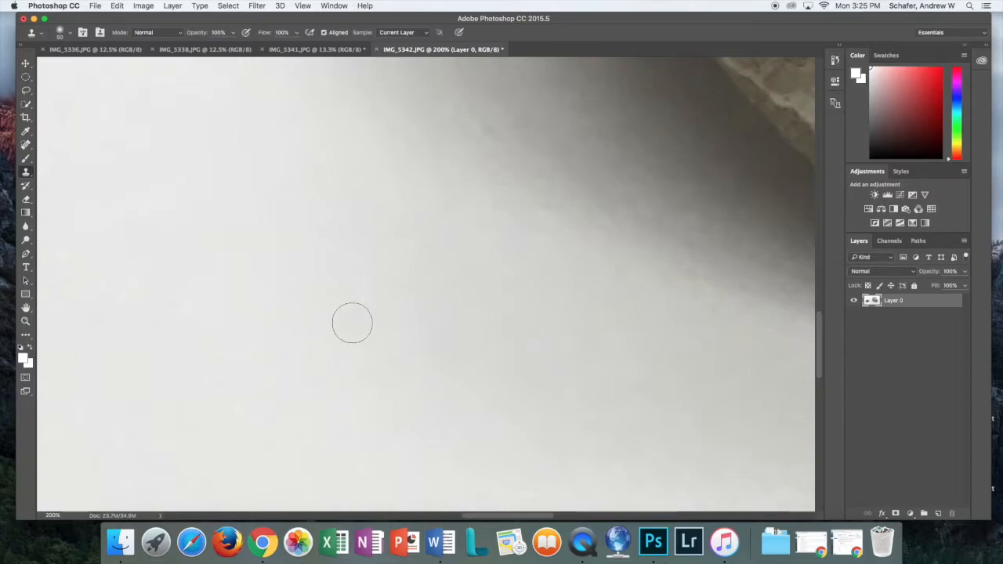
{"action": "key", "text": "z"}
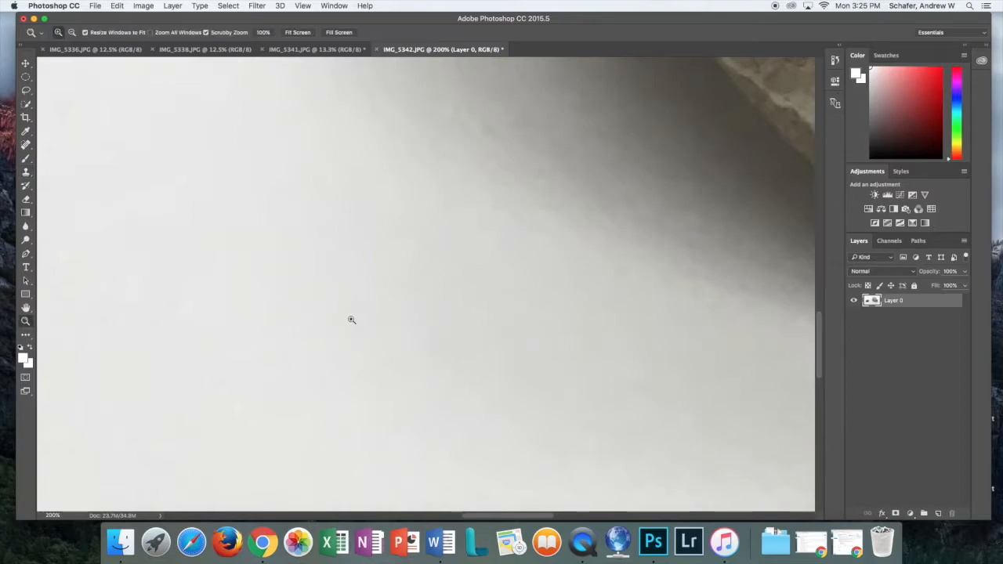
Zoom out to 50% and pan across the photo to inspect the cleaned background
{"action": "key", "text": "alt"}
{"action": "left_click", "coordinate": [348, 309], "text": "alt"}
{"action": "left_click", "coordinate": [353, 309], "text": "alt"}
{"action": "left_click", "coordinate": [356, 311], "text": "alt"}
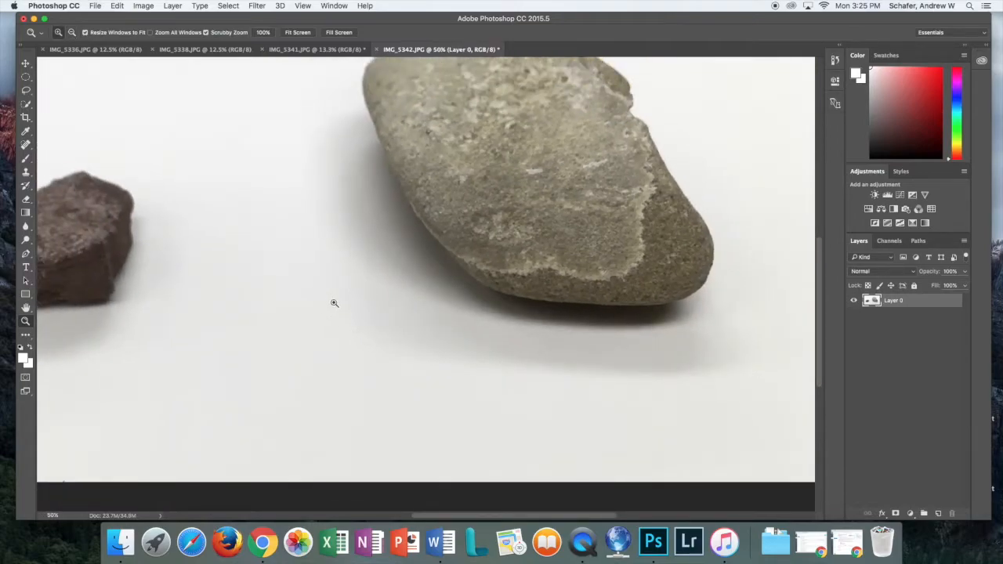
{"action": "key", "text": "space"}
{"action": "left_click_drag", "start_coordinate": [298, 271], "coordinate": [506, 344]}
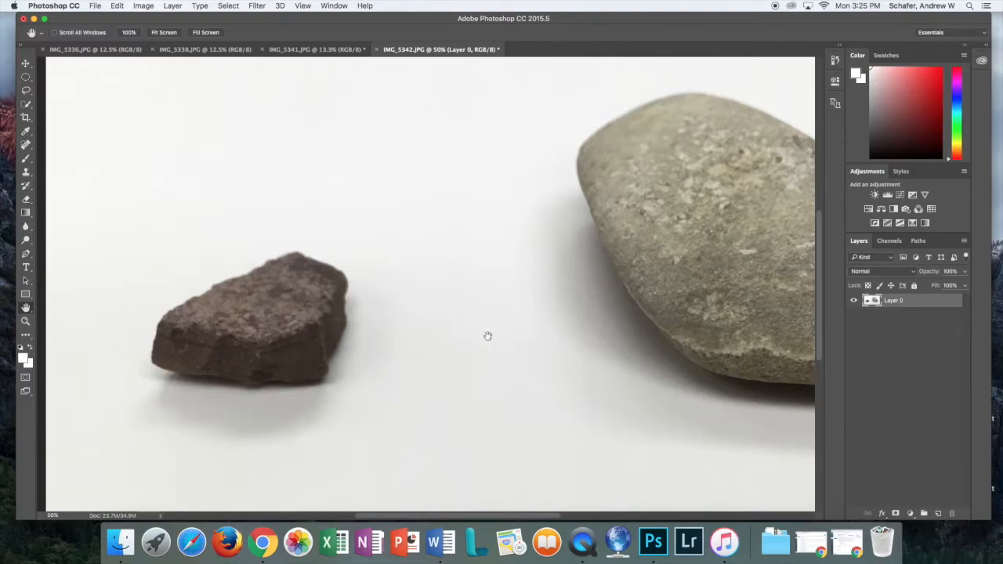
Reposition the view to include the small rock, zoom out to 25%, then in to 33.3%
{"action": "key", "text": "h"}
{"action": "left_click", "coordinate": [484, 335]}
{"action": "mouse_move", "coordinate": [477, 331]}
{"action": "left_mouse_down"}
{"action": "mouse_move", "coordinate": [409, 332]}
{"action": "mouse_move", "coordinate": [539, 361]}
{"action": "mouse_move", "coordinate": [448, 329]}
{"action": "mouse_move", "coordinate": [458, 328]}
{"action": "left_mouse_up"}
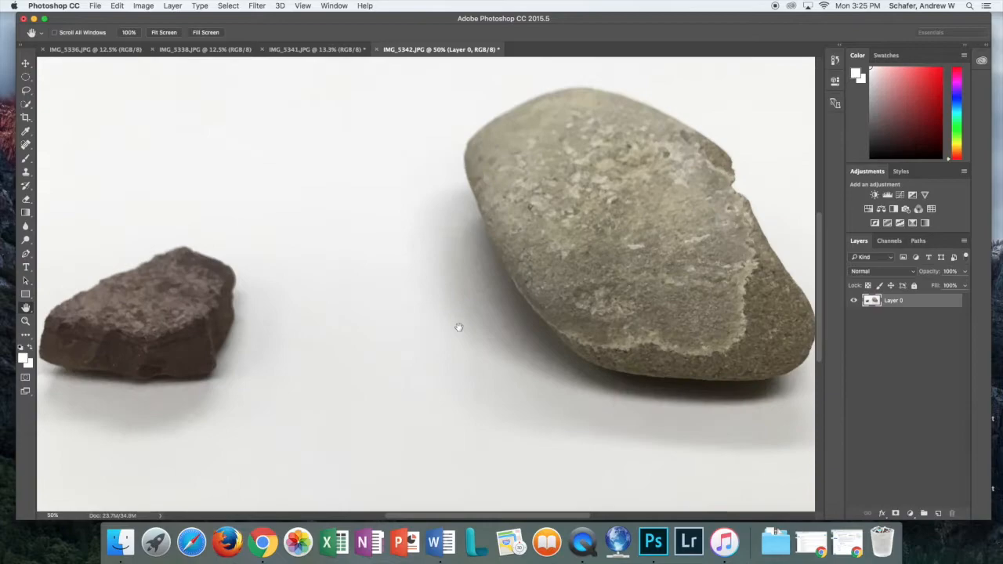
{"action": "key", "text": "z"}
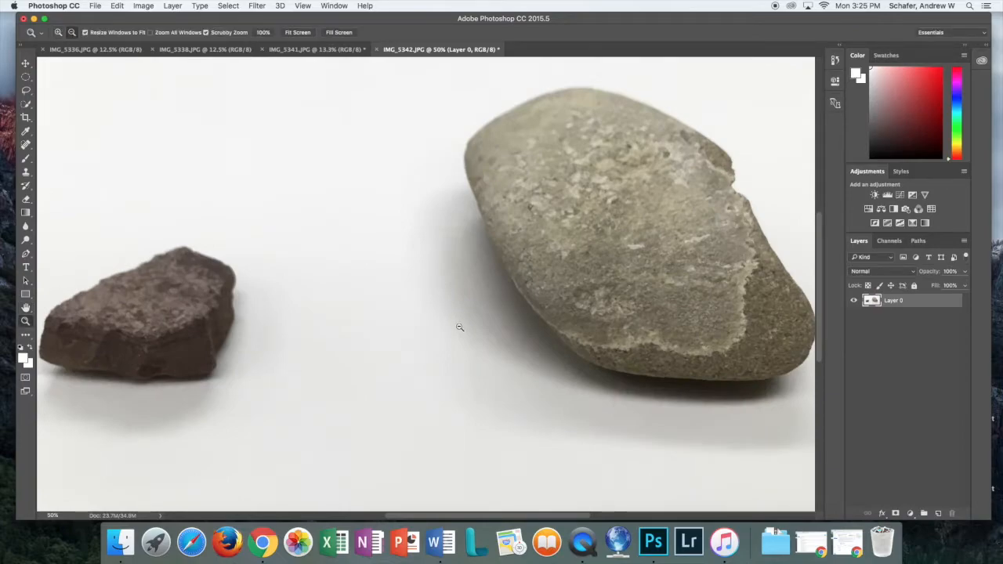
{"action": "left_click", "coordinate": [459, 327], "text": "alt"}
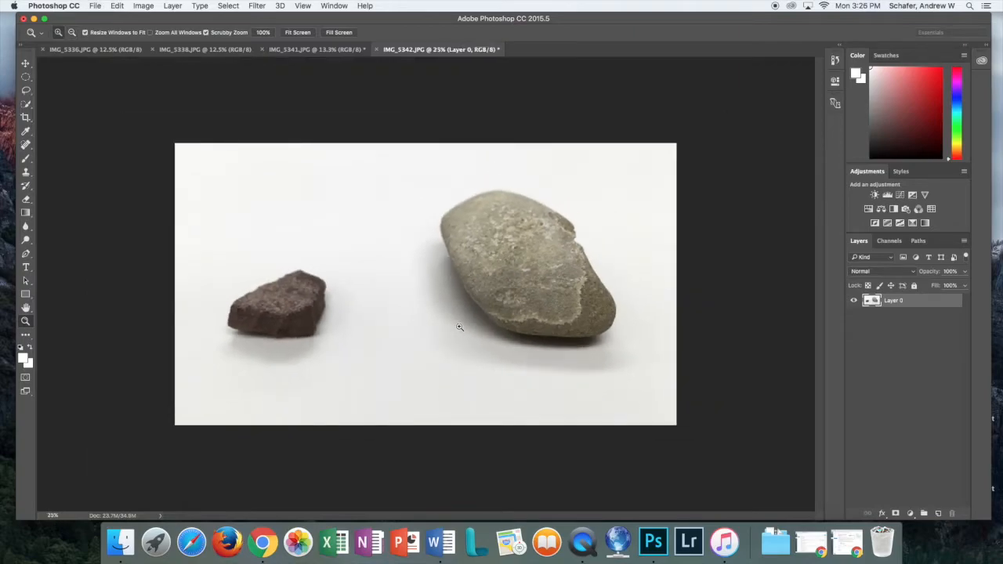
{"action": "left_click", "coordinate": [423, 294]}
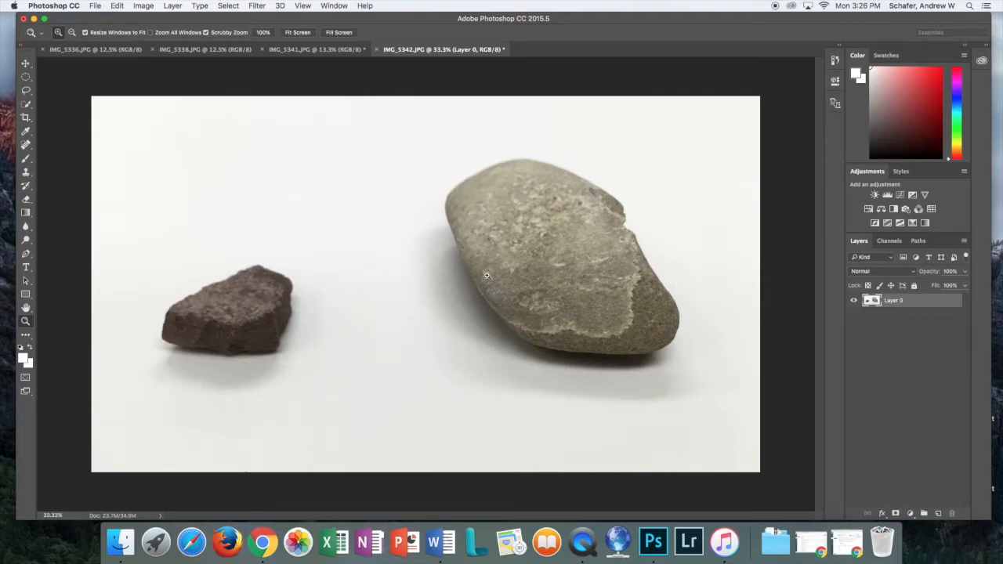
Toggle the lock on Layer 0 a few times, leaving it unlocked
{"action": "left_click", "coordinate": [913, 285]}
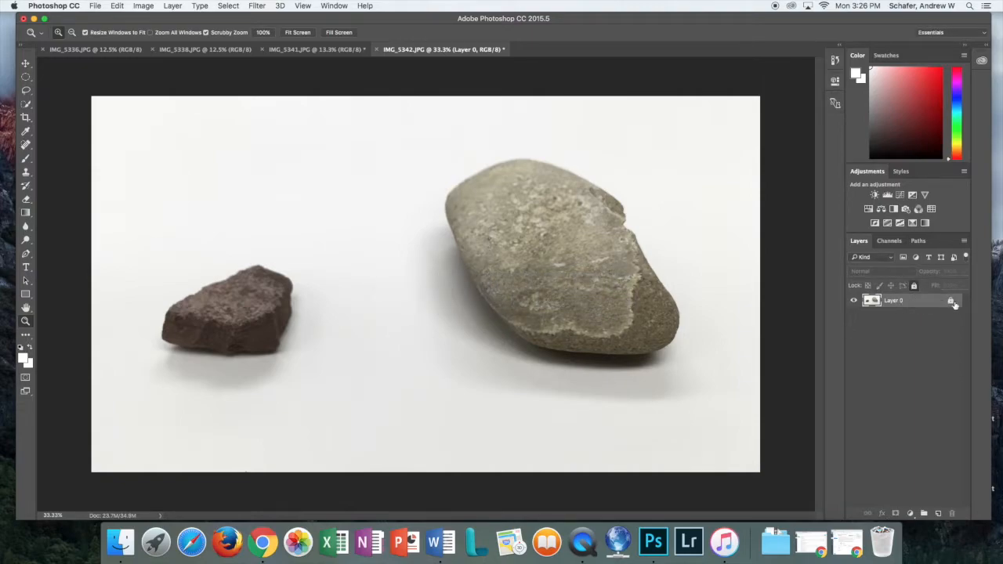
{"action": "left_click", "coordinate": [913, 286]}
{"action": "left_click", "coordinate": [913, 286]}
{"action": "left_click", "coordinate": [951, 303]}
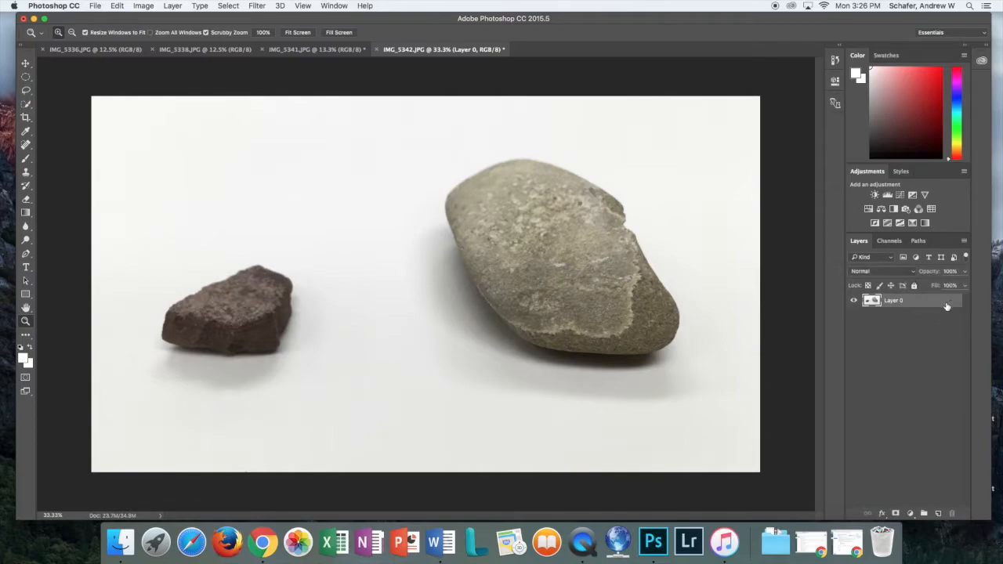
Duplicate Layer 0 to create 'Layer 0 copy' above it
{"action": "right_click", "coordinate": [893, 304]}
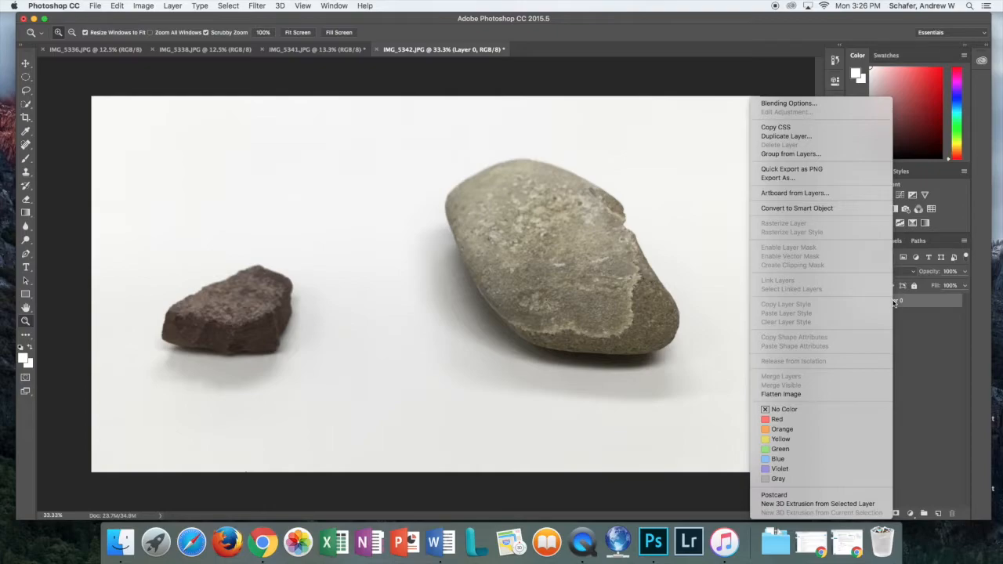
{"action": "left_click", "coordinate": [894, 308]}
{"action": "right_click", "coordinate": [897, 304]}
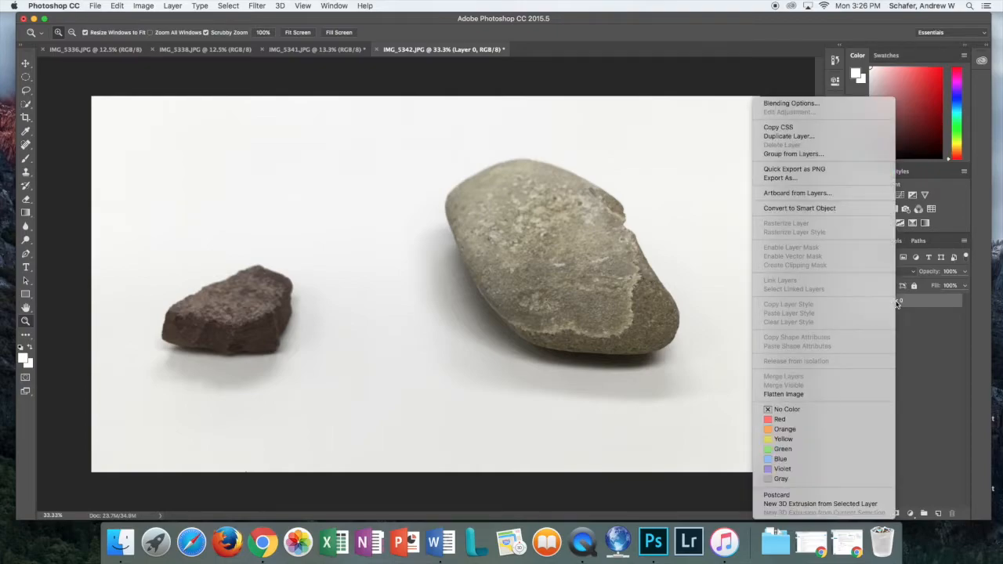
{"action": "left_click", "coordinate": [799, 138]}
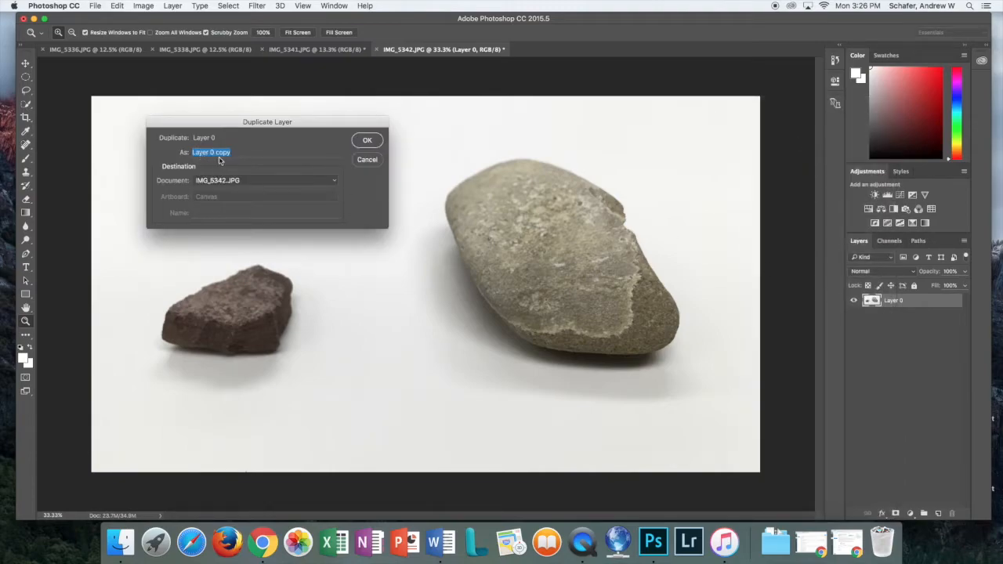
{"action": "left_click", "coordinate": [365, 141]}
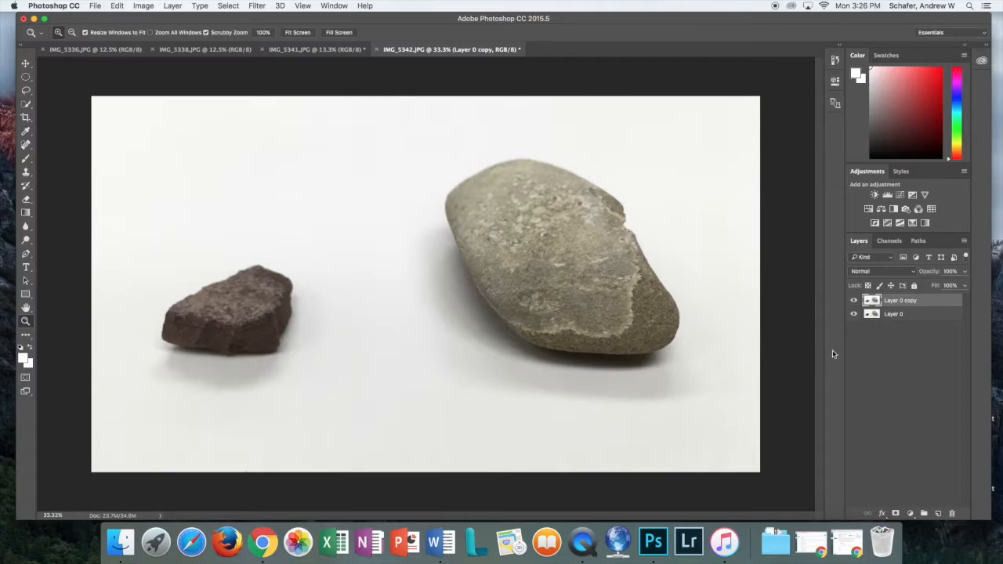
{"action": "left_click", "coordinate": [854, 314]}
{"action": "key", "text": "e"}
{"action": "mouse_move", "coordinate": [541, 219]}
{"action": "left_mouse_down"}
{"action": "mouse_move", "coordinate": [498, 229]}
{"action": "mouse_move", "coordinate": [568, 210]}
{"action": "mouse_move", "coordinate": [511, 228]}
{"action": "mouse_move", "coordinate": [533, 259]}
{"action": "mouse_move", "coordinate": [614, 281]}
{"action": "mouse_move", "coordinate": [514, 289]}
{"action": "mouse_move", "coordinate": [600, 280]}
{"action": "mouse_move", "coordinate": [513, 259]}
{"action": "mouse_move", "coordinate": [562, 261]}
{"action": "left_mouse_up"}
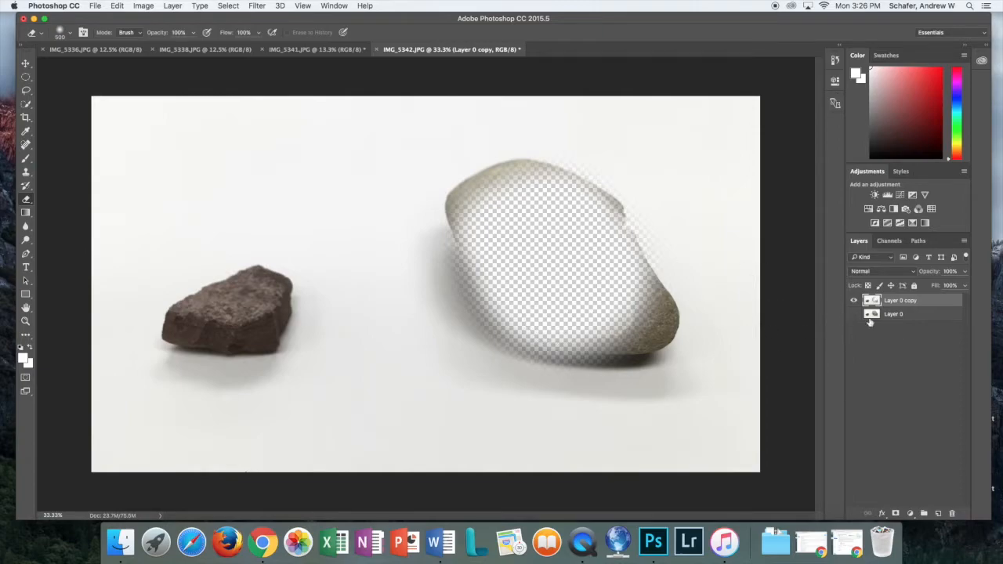
{"action": "left_click", "coordinate": [854, 314]}
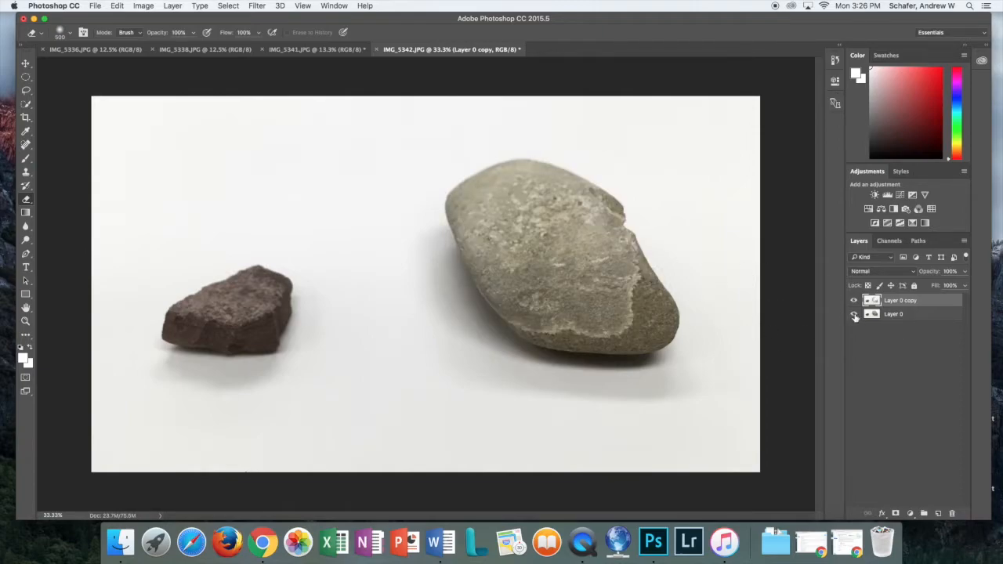
{"action": "left_click", "coordinate": [854, 314]}
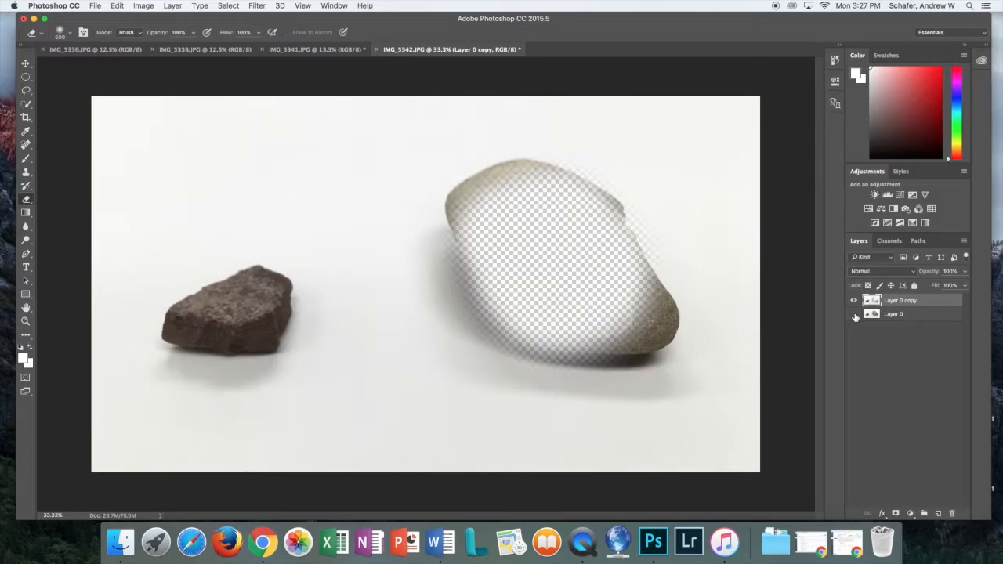
{"action": "left_click", "coordinate": [853, 314]}
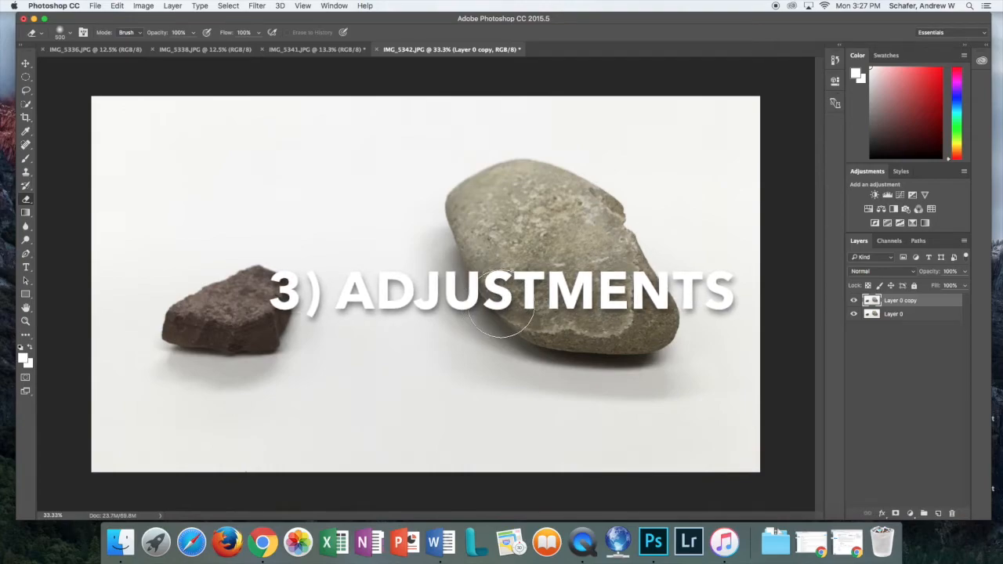
Select Layer 0 and turn off the visibility of Layer 0 copy
{"action": "left_click", "coordinate": [888, 316]}
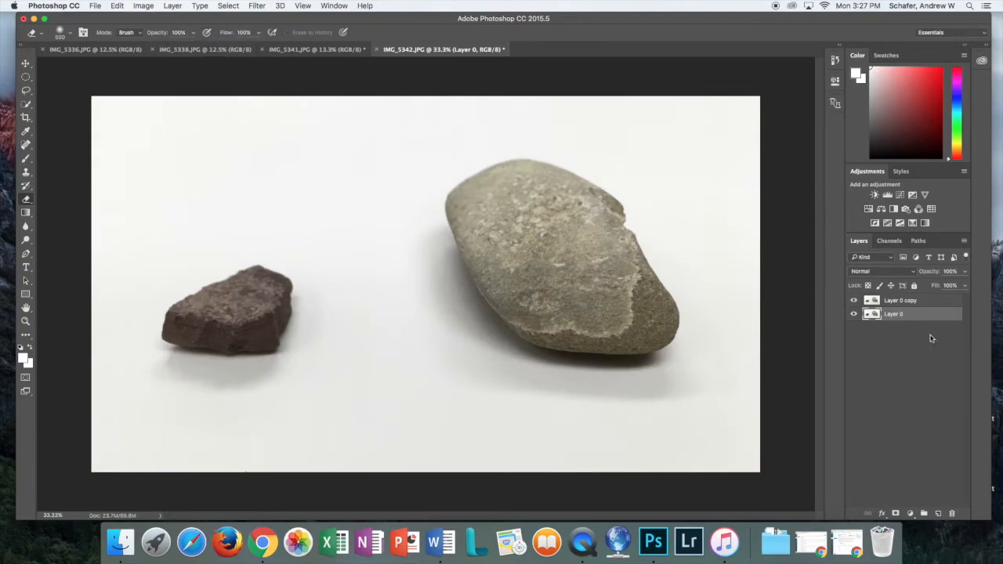
{"action": "left_click", "coordinate": [853, 302]}
Open Levels on Layer 0 and set black input to 28 and white input to 215
{"action": "left_click", "coordinate": [144, 7]}
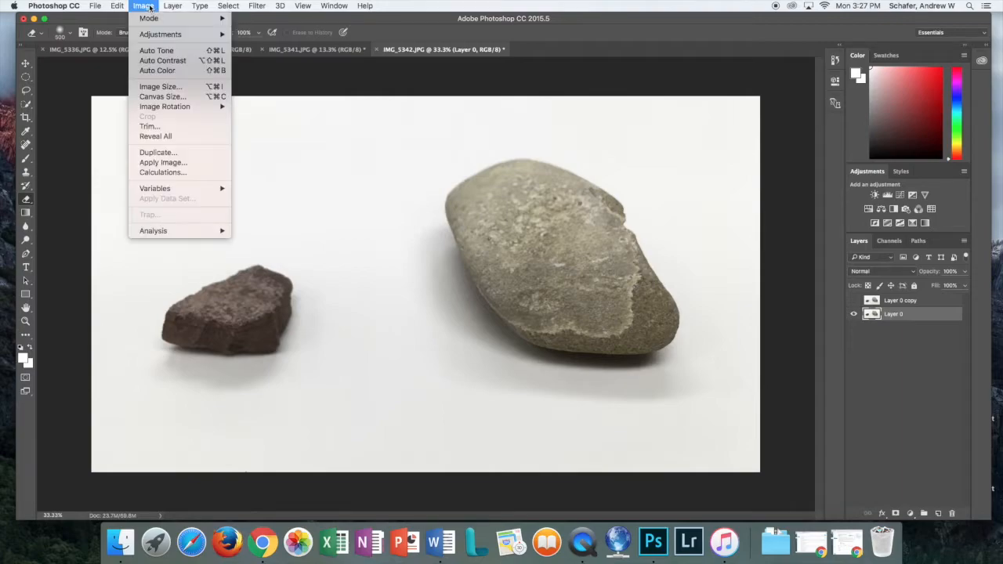
{"action": "mouse_move", "coordinate": [159, 39]}
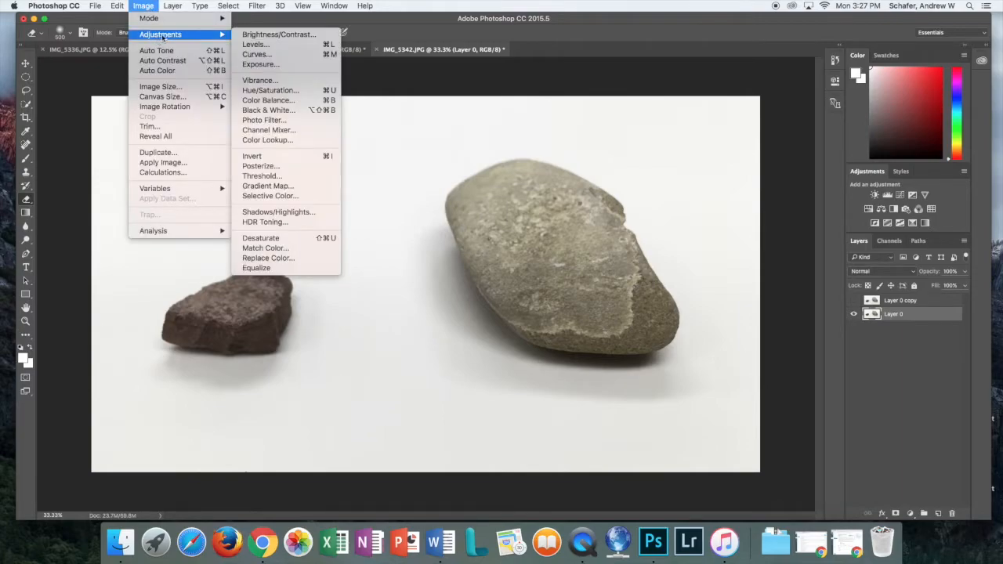
{"action": "left_click", "coordinate": [257, 45]}
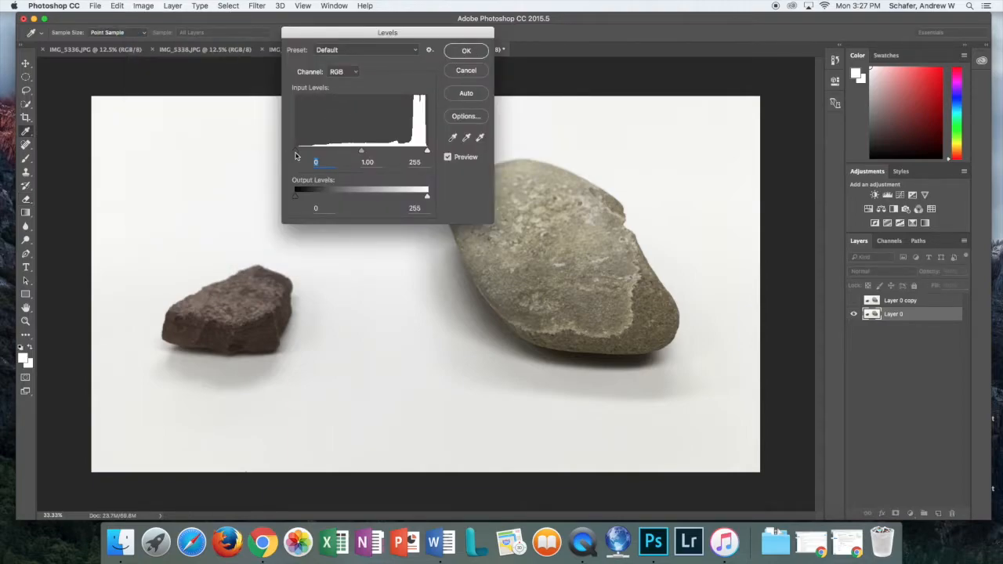
{"action": "mouse_move", "coordinate": [296, 154]}
{"action": "left_mouse_down"}
{"action": "mouse_move", "coordinate": [340, 152]}
{"action": "mouse_move", "coordinate": [314, 151]}
{"action": "left_mouse_up"}
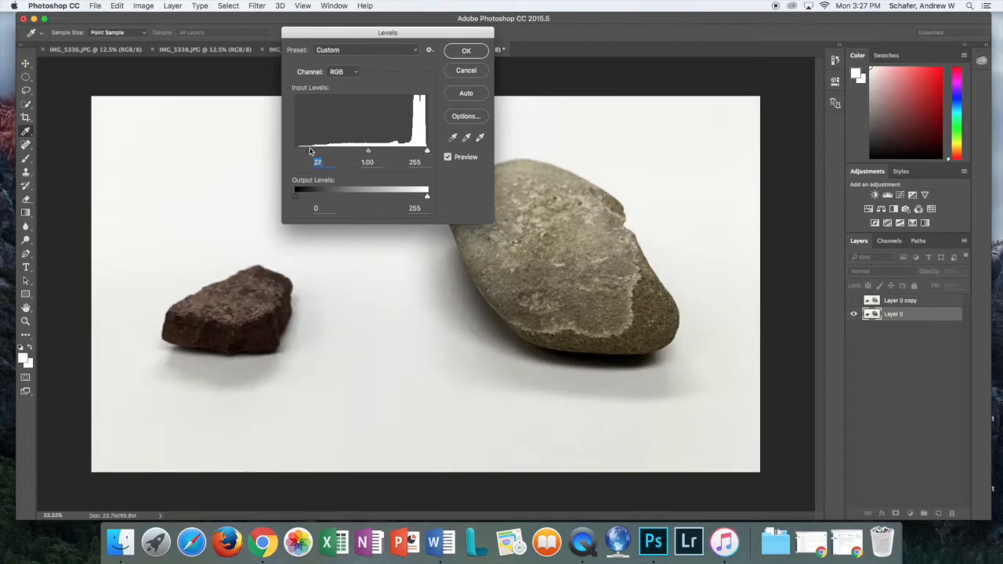
{"action": "left_click_drag", "start_coordinate": [309, 150], "coordinate": [312, 151]}
{"action": "left_click_drag", "start_coordinate": [427, 153], "coordinate": [407, 152]}
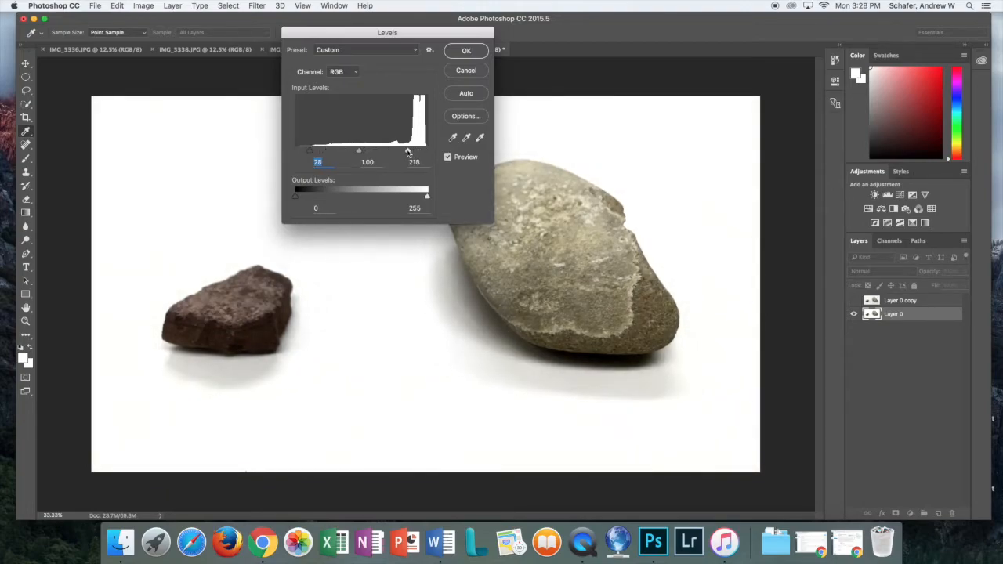
{"action": "left_click", "coordinate": [406, 152]}
Apply the 28/215 Levels change, then toggle Layer 0 copy on and off to compare
{"action": "left_click", "coordinate": [467, 50]}
{"action": "key", "text": "e"}
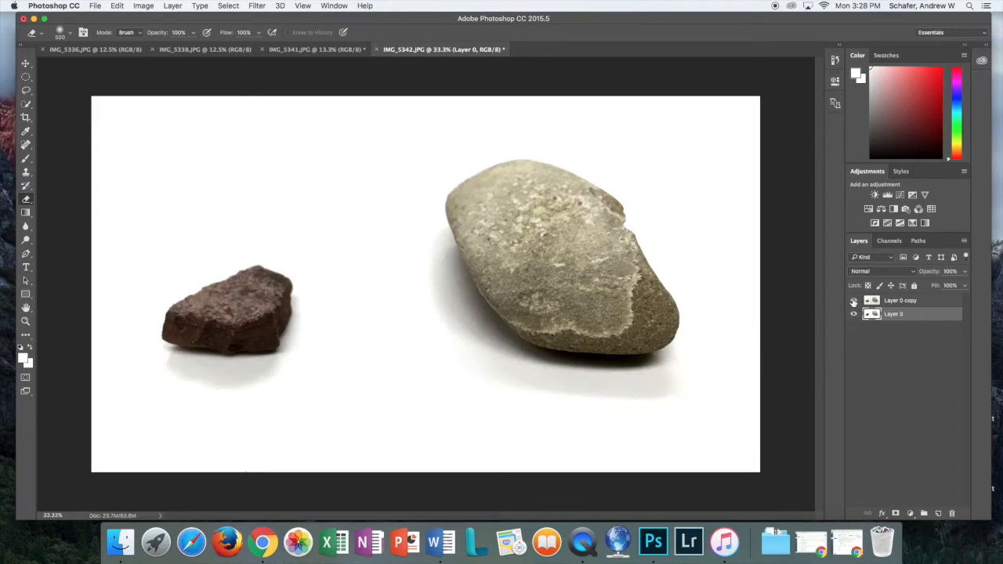
{"action": "left_click", "coordinate": [853, 301]}
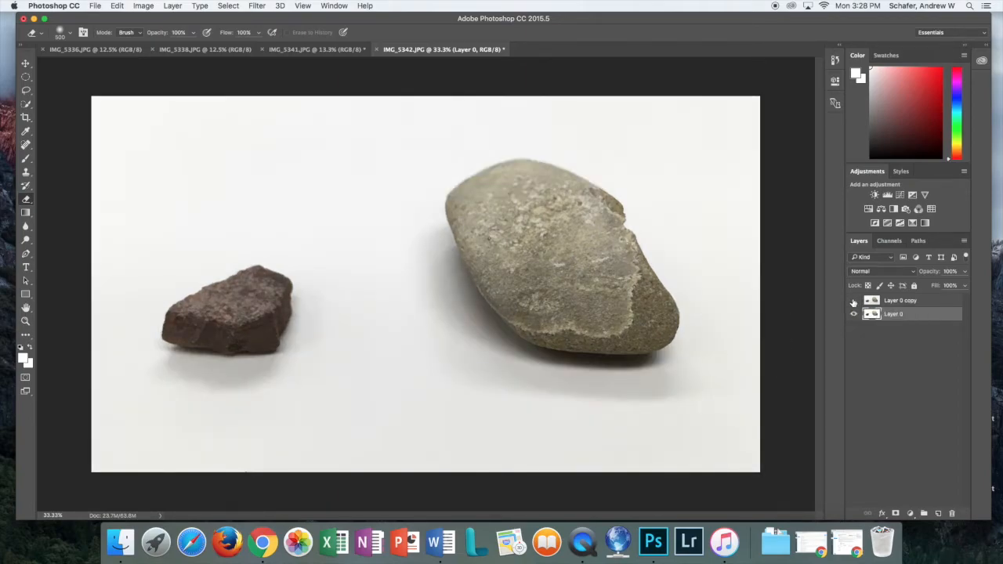
{"action": "left_click", "coordinate": [853, 301]}
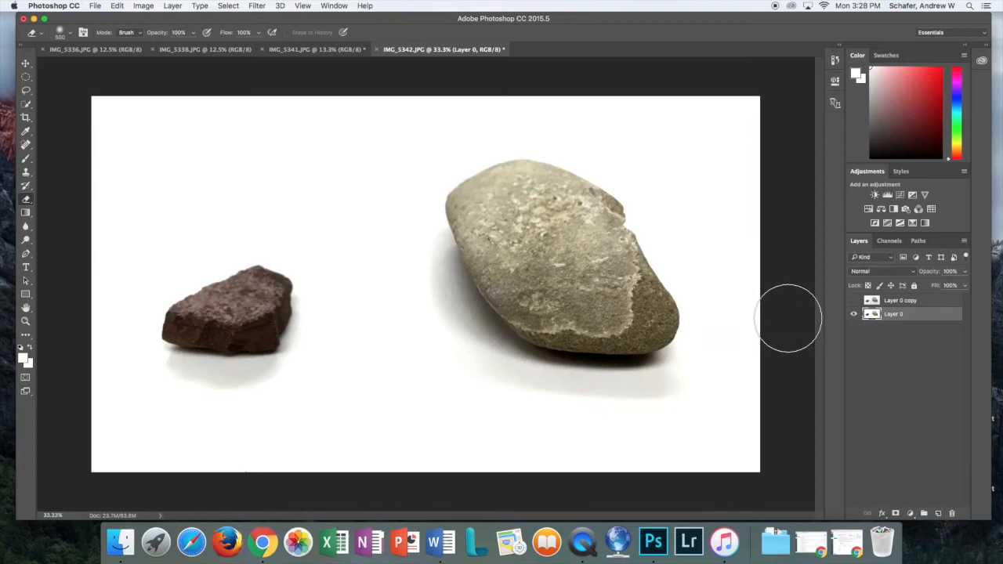
{"action": "left_click", "coordinate": [854, 301]}
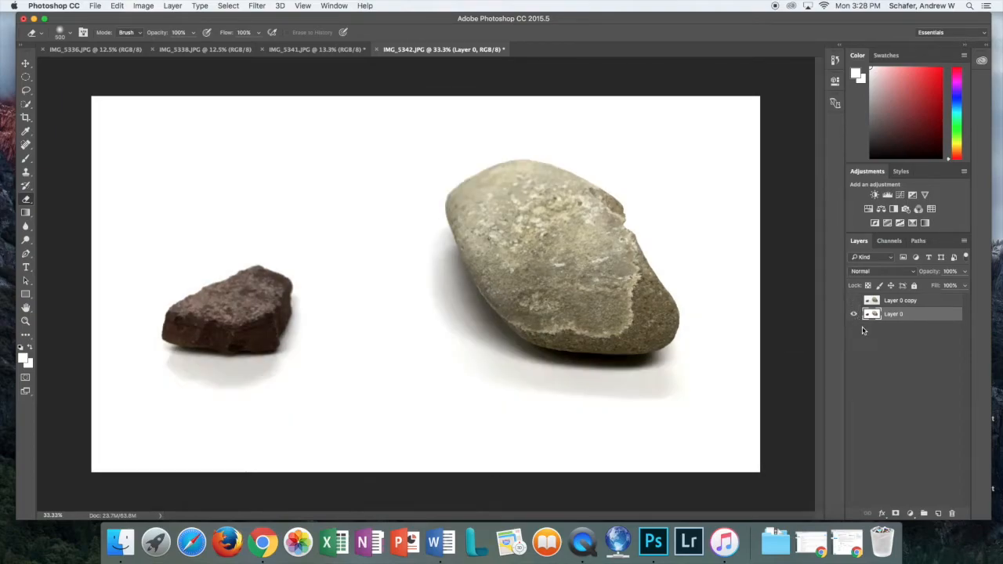
{"action": "left_click", "coordinate": [853, 301]}
{"action": "left_click", "coordinate": [853, 301]}
Delete the old Layer 0 copy
{"action": "right_click", "coordinate": [898, 300]}
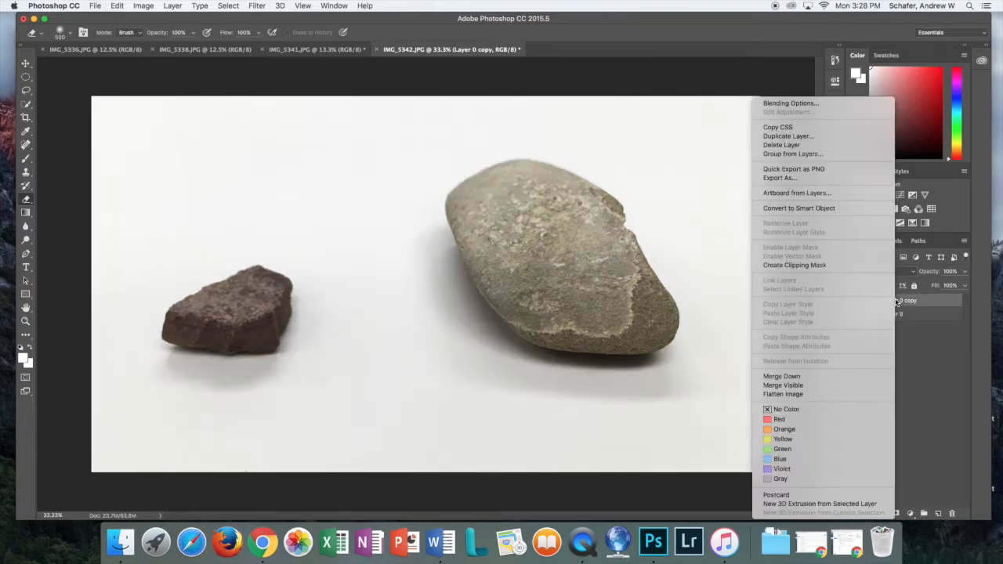
{"action": "left_click", "coordinate": [784, 146]}
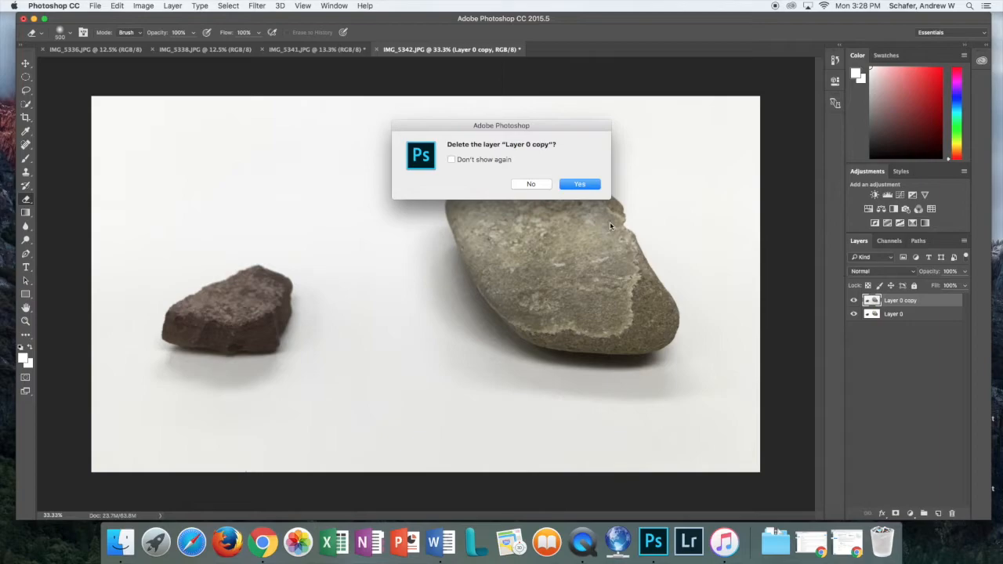
{"action": "left_click", "coordinate": [586, 188]}
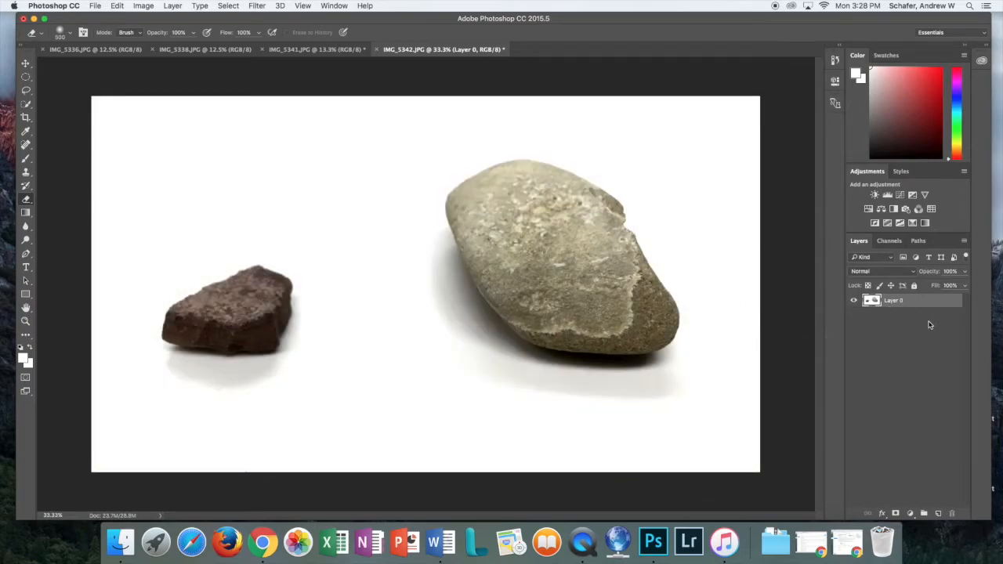
Duplicate the brightened Layer 0, hide the new copy, and select Layer 0
{"action": "right_click", "coordinate": [892, 305]}
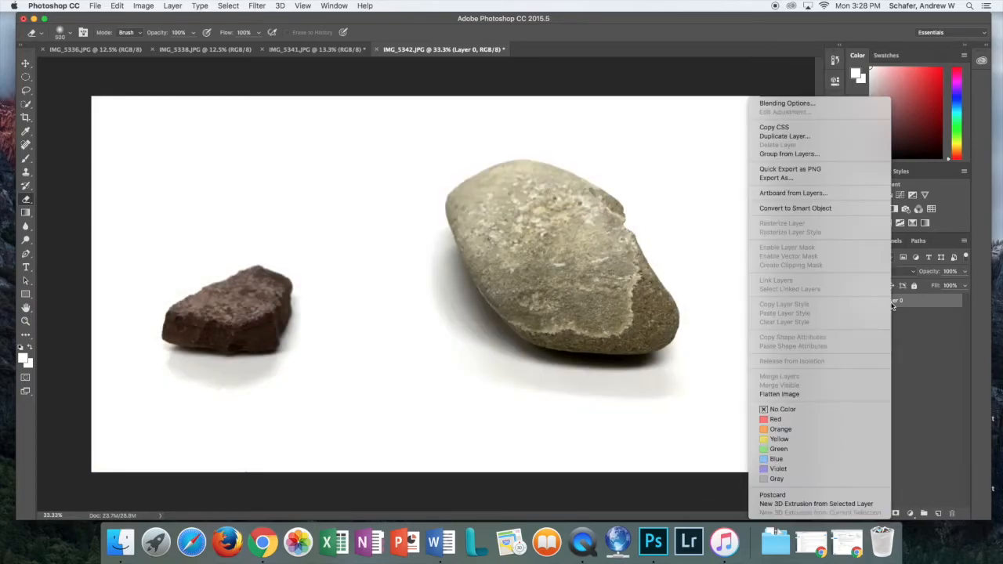
{"action": "left_click", "coordinate": [788, 136]}
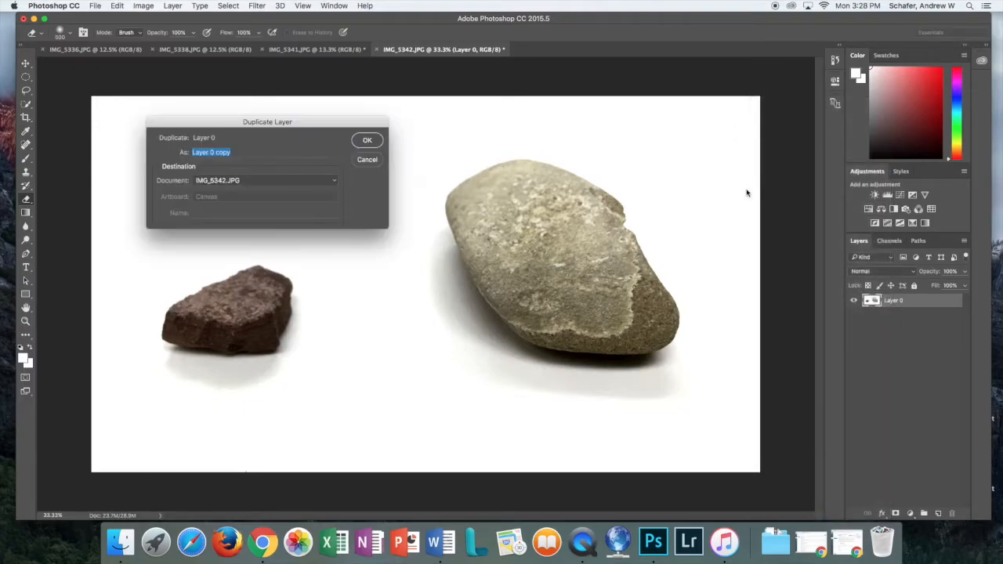
{"action": "left_click", "coordinate": [365, 141]}
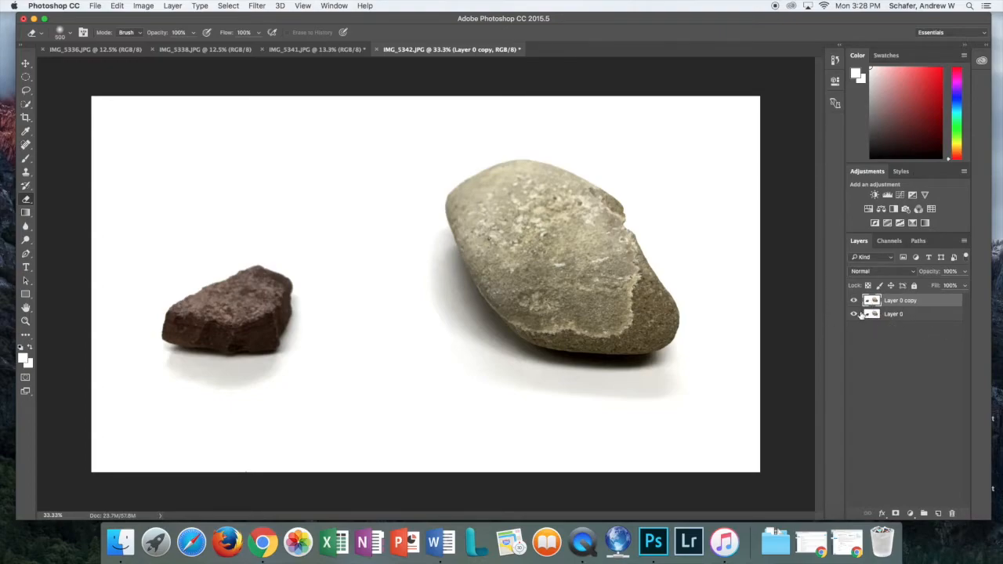
{"action": "left_click", "coordinate": [853, 302]}
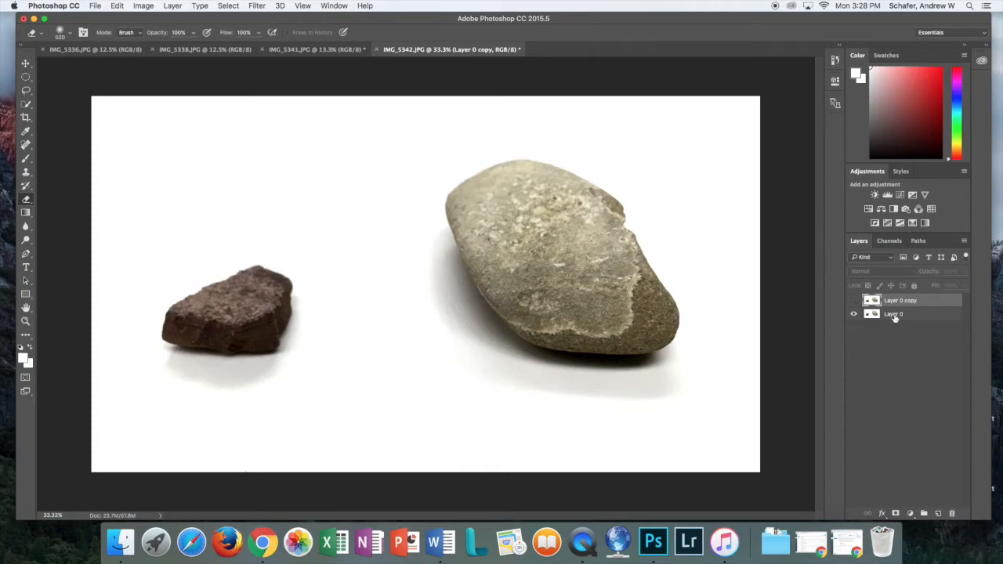
{"action": "left_click", "coordinate": [894, 317]}
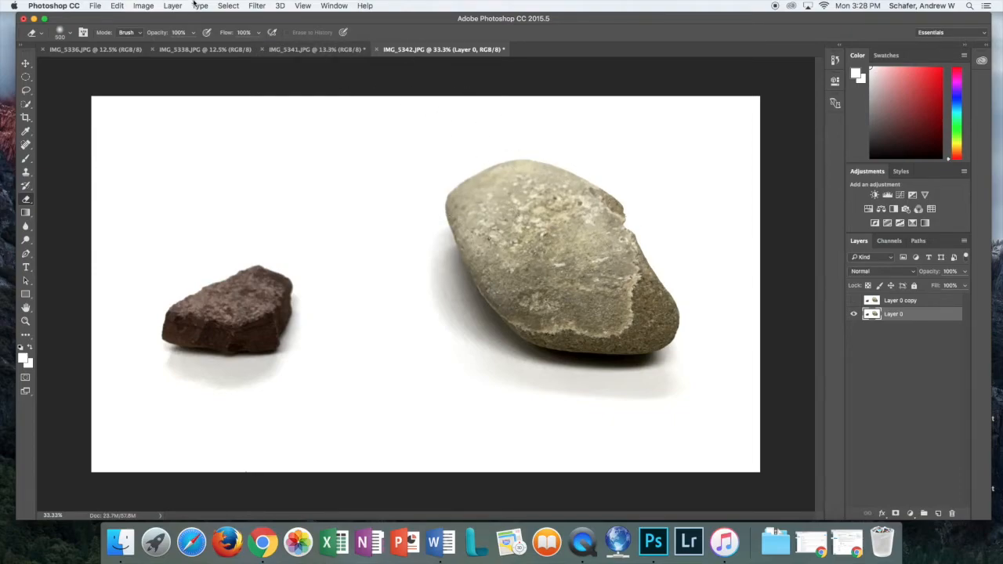
Open Hue/Saturation for Layer 0 and move its dialog off the image
{"action": "left_click", "coordinate": [142, 7]}
{"action": "mouse_move", "coordinate": [154, 35]}
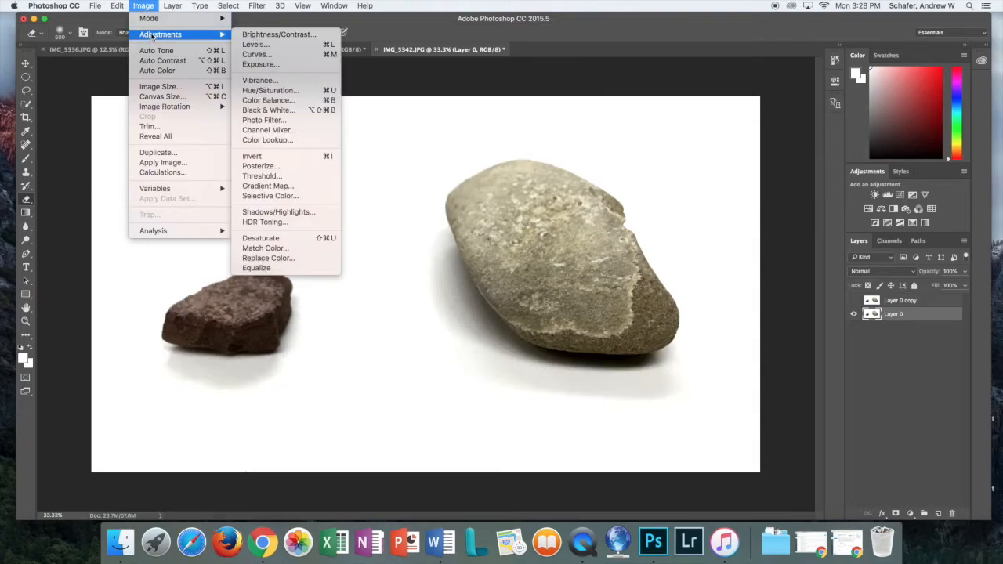
{"action": "left_click", "coordinate": [270, 90]}
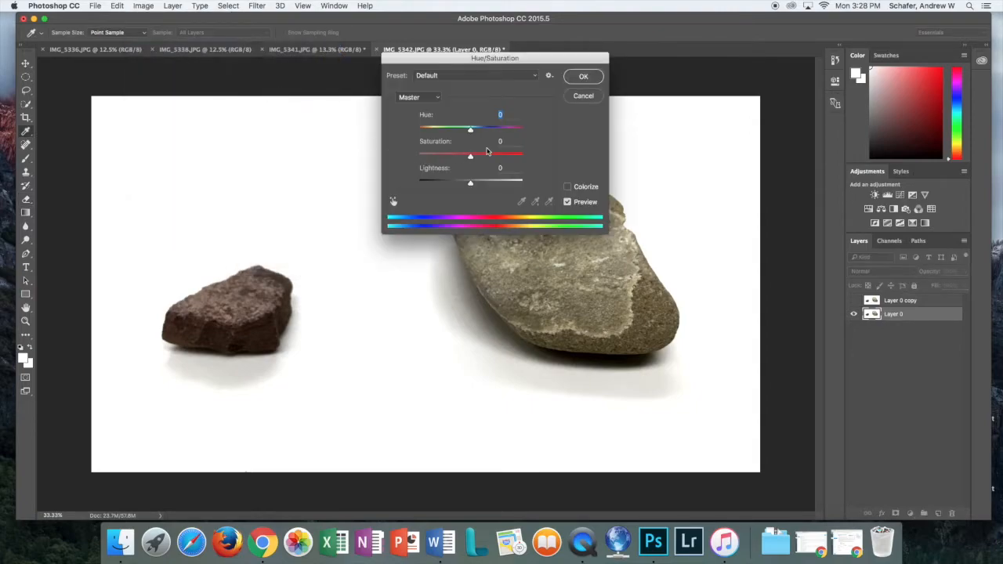
{"action": "left_click_drag", "start_coordinate": [507, 60], "coordinate": [405, 54]}
{"action": "key", "text": "ctrl+Up"}
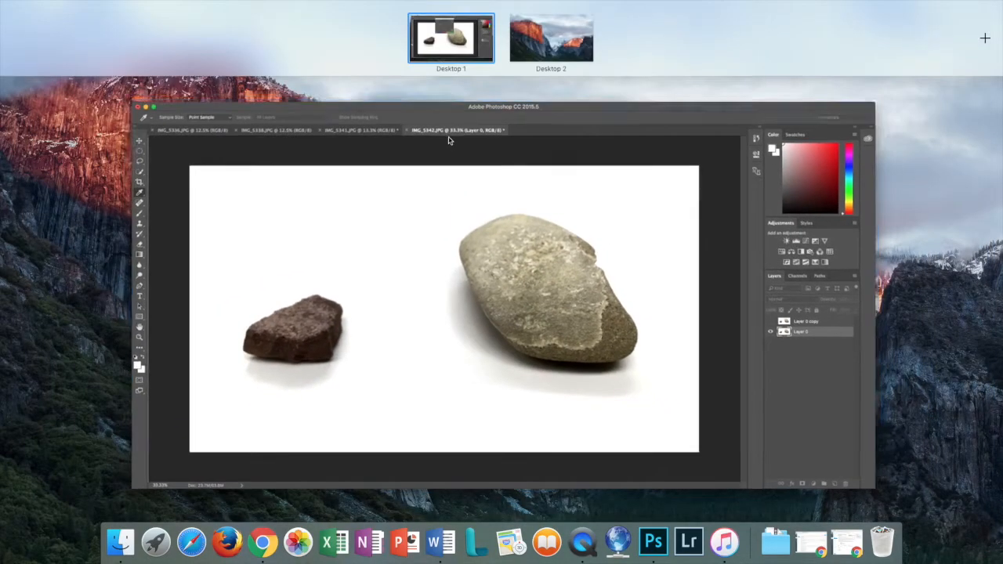
{"action": "left_click", "coordinate": [441, 219]}
{"action": "left_click_drag", "start_coordinate": [474, 50], "coordinate": [323, 57]}
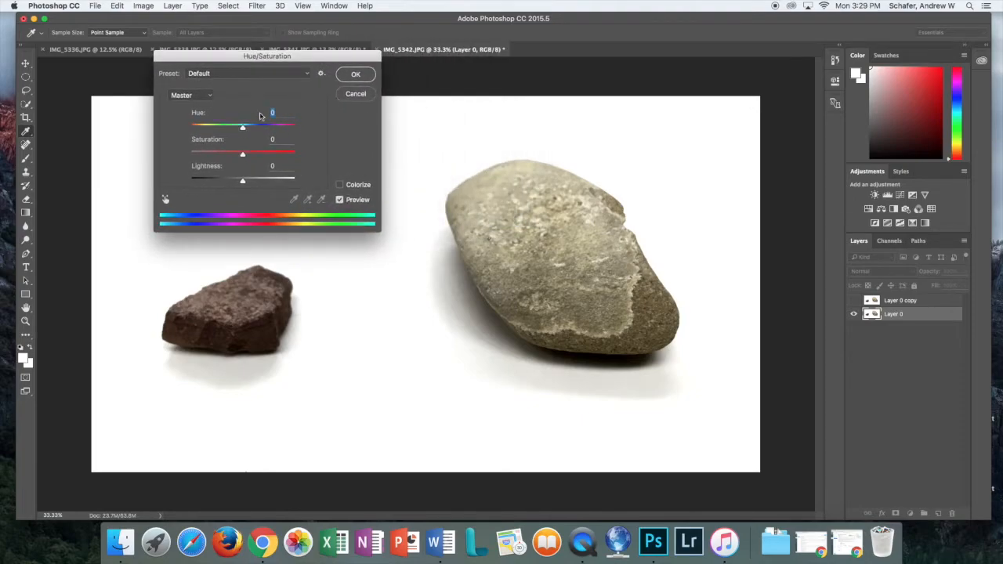
Set Hue to +62 and Saturation to +29 to turn the rocks green, and apply it
{"action": "left_click_drag", "start_coordinate": [242, 127], "coordinate": [252, 155]}
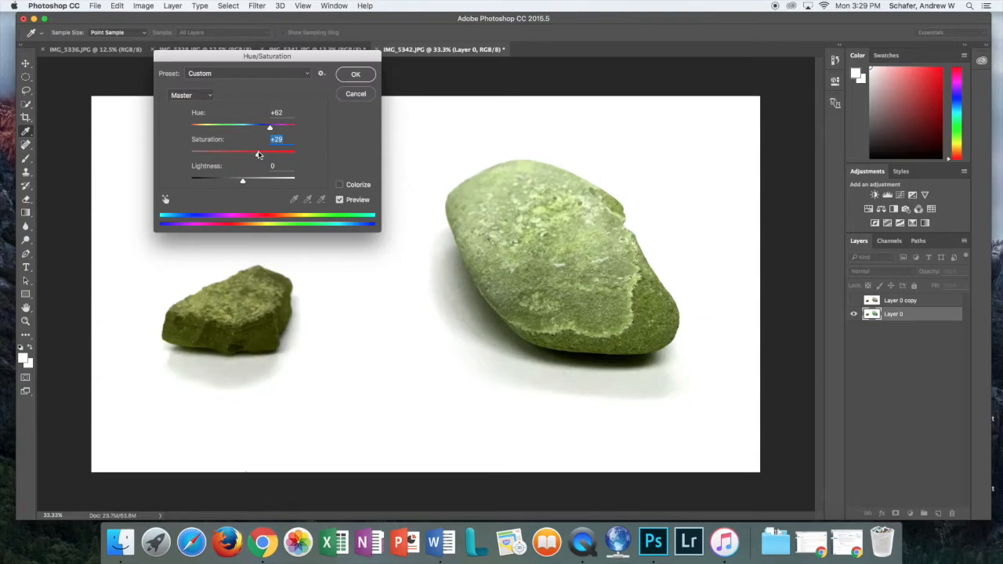
{"action": "left_click_drag", "start_coordinate": [251, 153], "coordinate": [253, 155]}
{"action": "left_click", "coordinate": [356, 75]}
{"action": "key", "text": "e"}
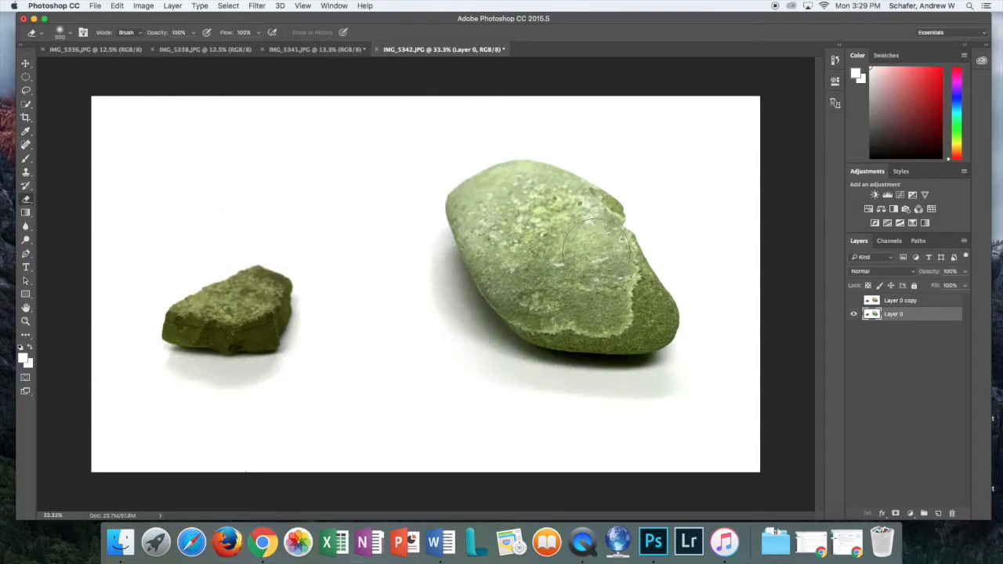
Make Layer 0 copy visible again and keep the standard Eraser tool selected
{"action": "left_click", "coordinate": [854, 301]}
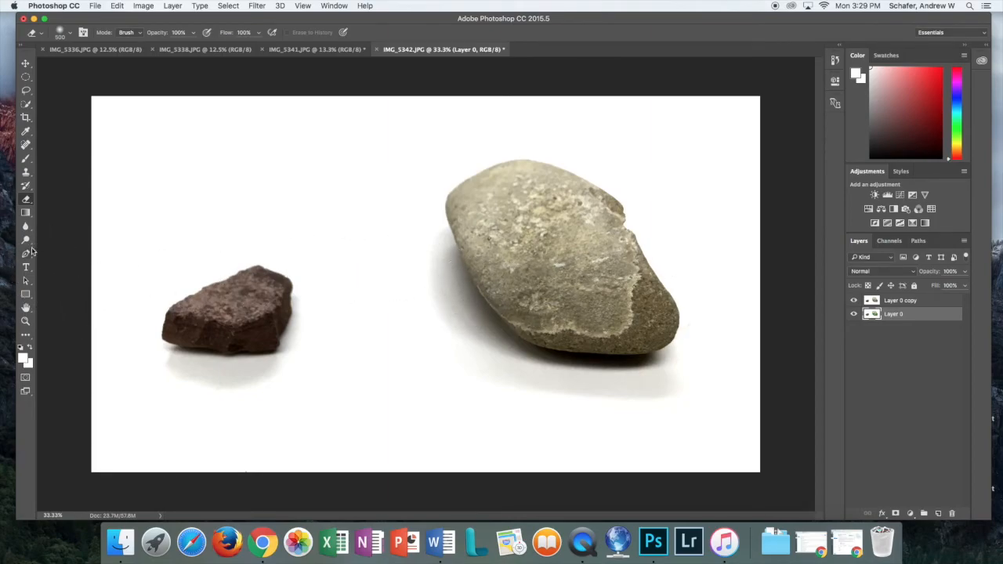
{"action": "left_click", "coordinate": [28, 203]}
{"action": "left_click", "coordinate": [69, 198]}
Erase the big rock and its leftover shadow from Layer 0 copy, checking with Layer 0 hidden
{"action": "left_click", "coordinate": [897, 304]}
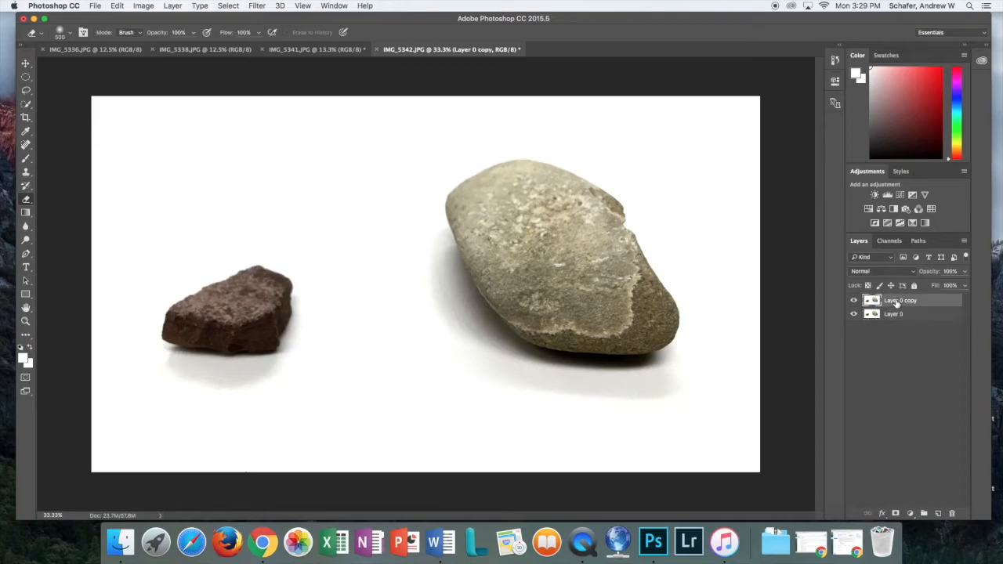
{"action": "mouse_move", "coordinate": [584, 322]}
{"action": "left_mouse_down"}
{"action": "mouse_move", "coordinate": [593, 315]}
{"action": "mouse_move", "coordinate": [649, 336]}
{"action": "mouse_move", "coordinate": [578, 331]}
{"action": "mouse_move", "coordinate": [596, 349]}
{"action": "mouse_move", "coordinate": [602, 337]}
{"action": "mouse_move", "coordinate": [552, 331]}
{"action": "mouse_move", "coordinate": [502, 286]}
{"action": "mouse_move", "coordinate": [454, 195]}
{"action": "mouse_move", "coordinate": [552, 184]}
{"action": "mouse_move", "coordinate": [605, 212]}
{"action": "mouse_move", "coordinate": [615, 205]}
{"action": "mouse_move", "coordinate": [648, 292]}
{"action": "mouse_move", "coordinate": [636, 312]}
{"action": "mouse_move", "coordinate": [557, 297]}
{"action": "mouse_move", "coordinate": [577, 294]}
{"action": "left_mouse_up"}
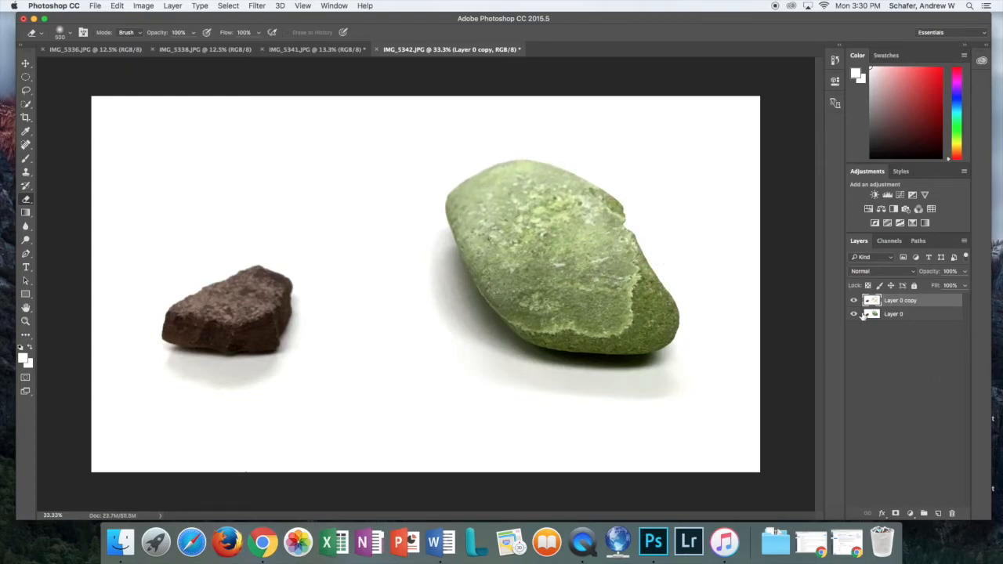
{"action": "left_click", "coordinate": [854, 314]}
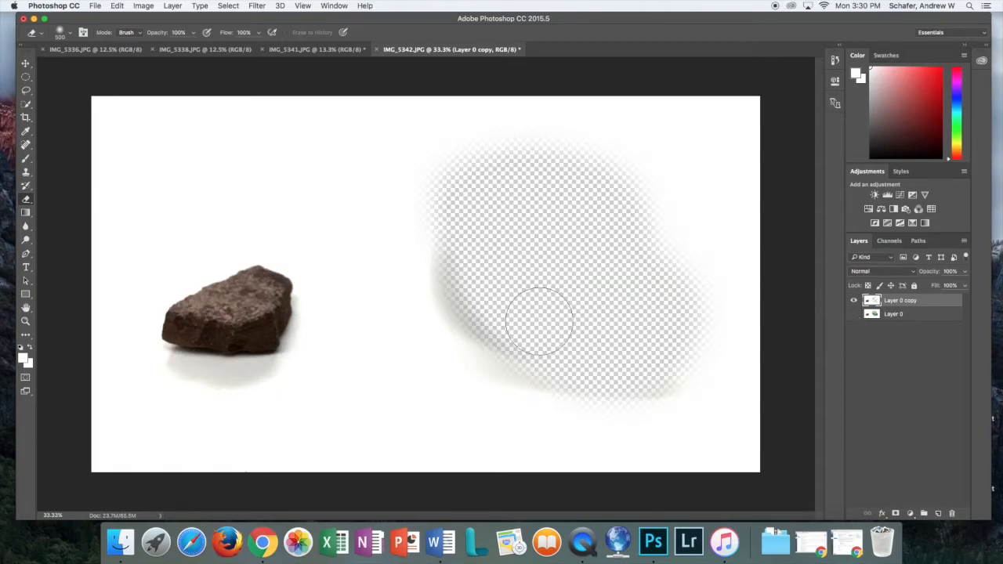
{"action": "mouse_move", "coordinate": [492, 321]}
{"action": "left_mouse_down"}
{"action": "mouse_move", "coordinate": [473, 293]}
{"action": "mouse_move", "coordinate": [471, 260]}
{"action": "mouse_move", "coordinate": [459, 294]}
{"action": "mouse_move", "coordinate": [484, 327]}
{"action": "mouse_move", "coordinate": [521, 349]}
{"action": "mouse_move", "coordinate": [602, 354]}
{"action": "left_mouse_up"}
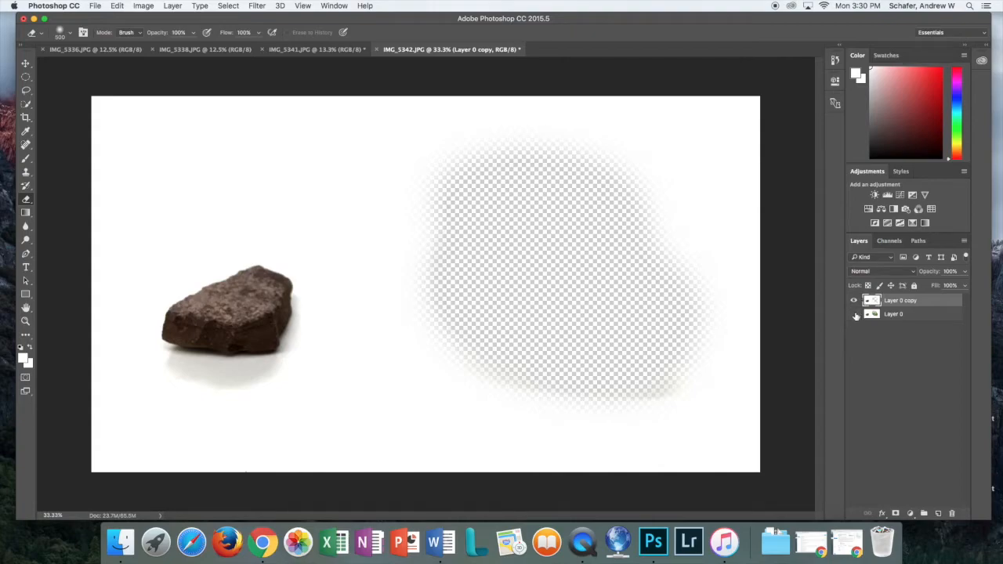
{"action": "left_click", "coordinate": [853, 314]}
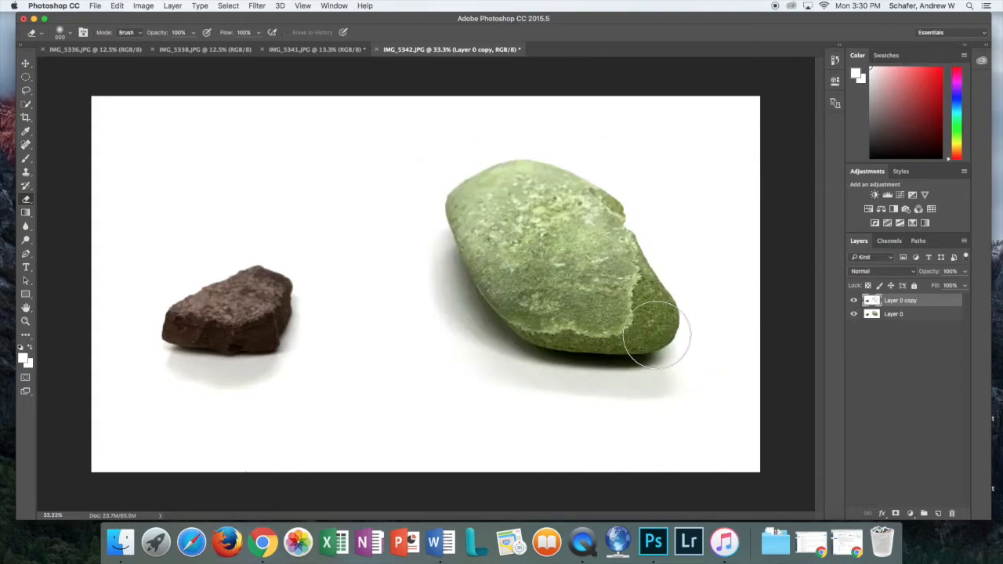
Duplicate Layer 0 as Layer 0 copy 2
{"action": "right_click", "coordinate": [893, 316]}
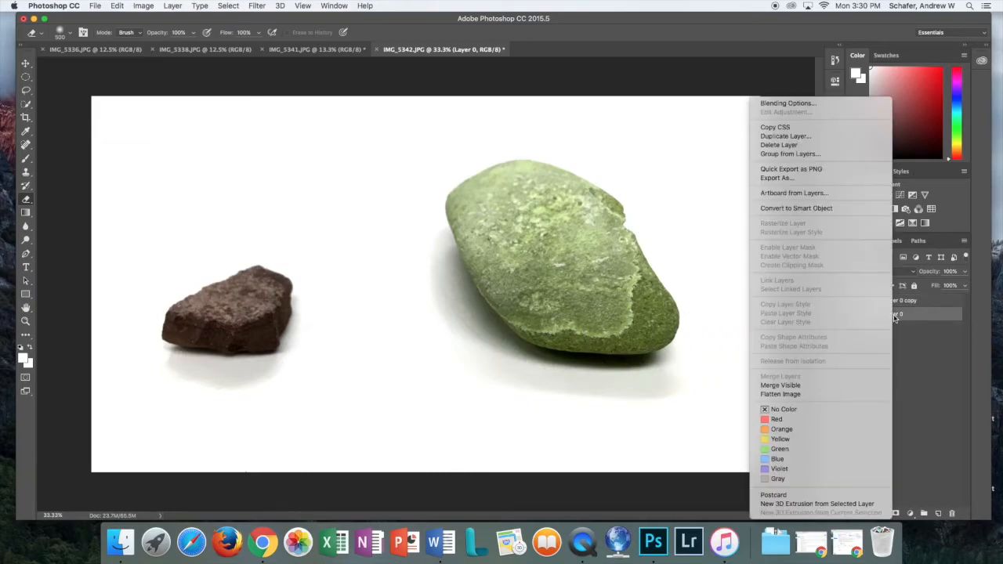
{"action": "left_click", "coordinate": [785, 136]}
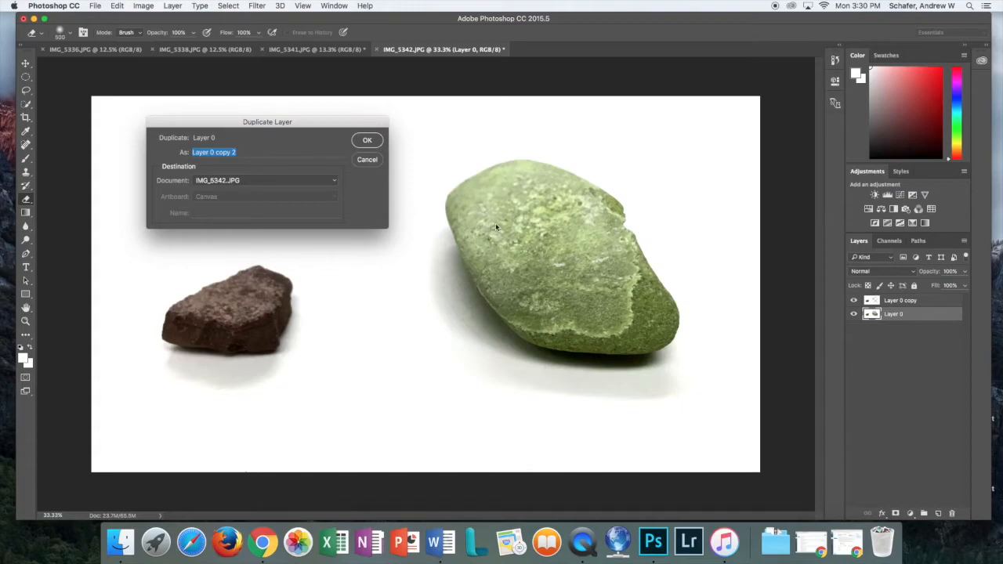
{"action": "left_click", "coordinate": [368, 141]}
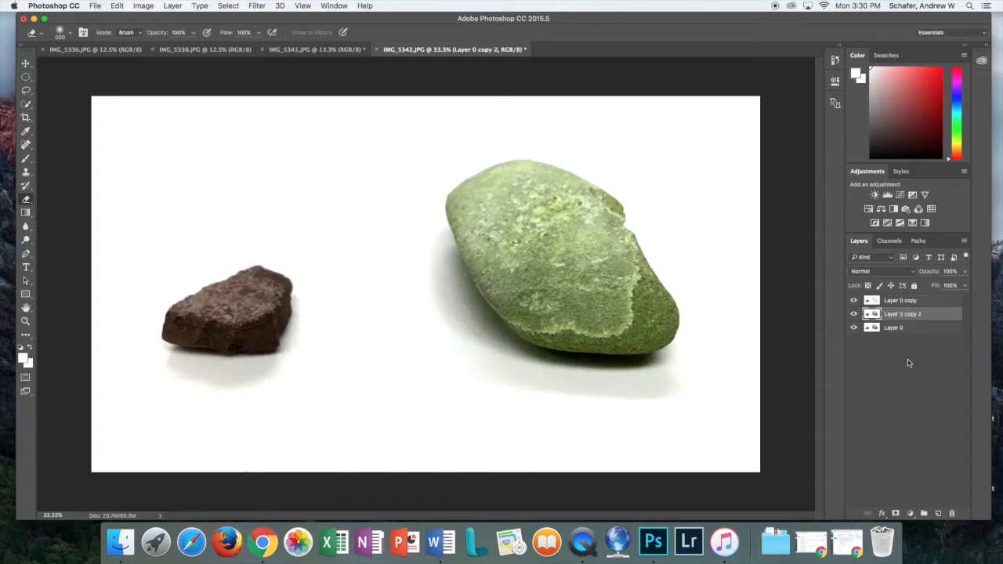
Hide Layer 0 copy and Layer 0 copy 2, and select Layer 0 for editing
{"action": "left_click", "coordinate": [854, 303]}
{"action": "left_click", "coordinate": [854, 315]}
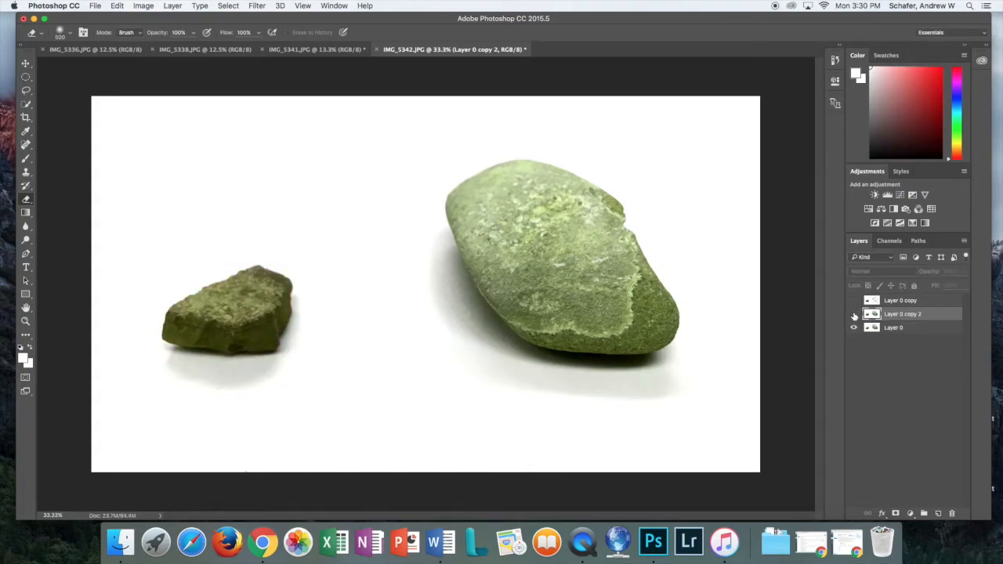
{"action": "left_click", "coordinate": [896, 329]}
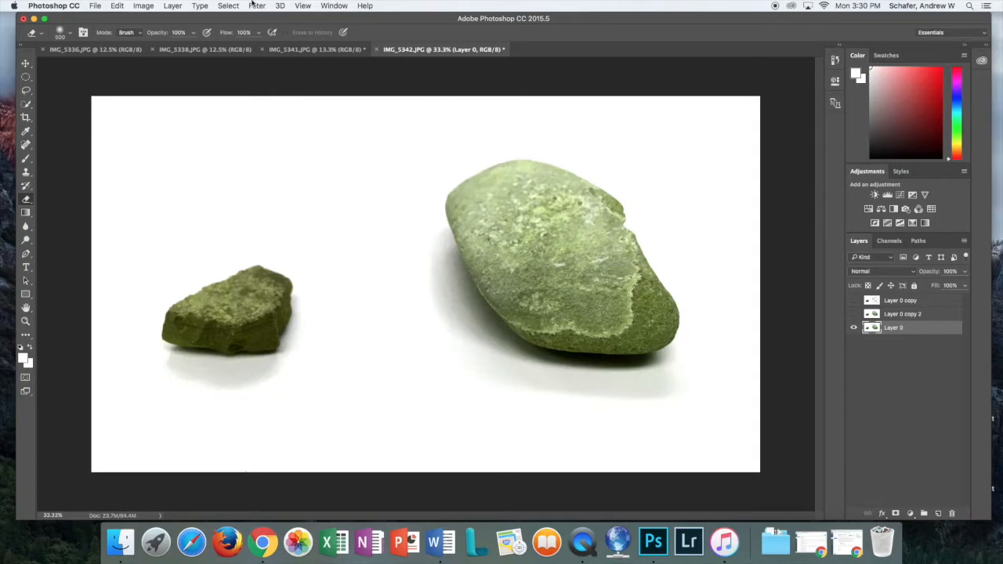
Shift Layer 0 with Hue/Saturation to Hue -77 and Saturation +10
{"action": "left_click", "coordinate": [144, 7]}
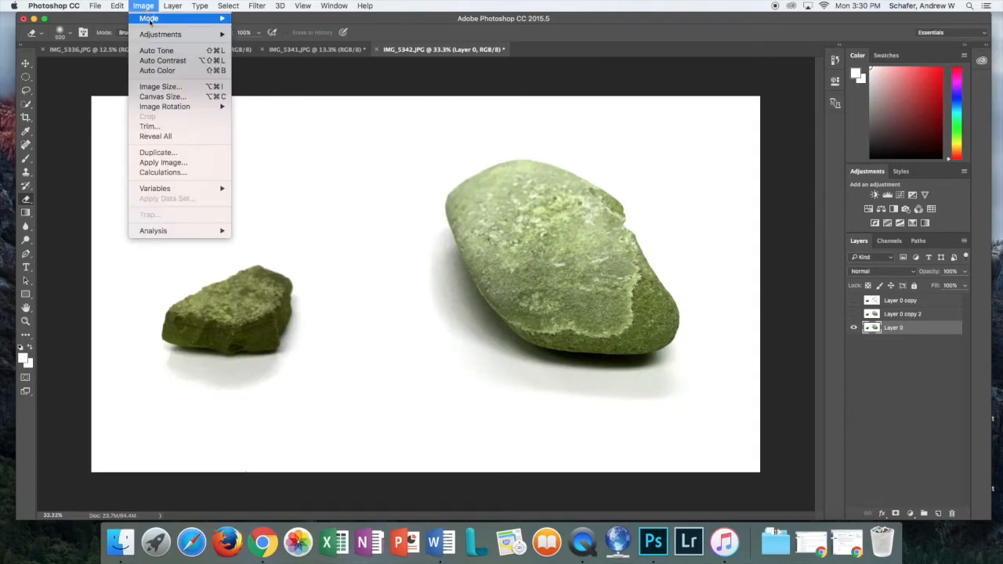
{"action": "mouse_move", "coordinate": [159, 36]}
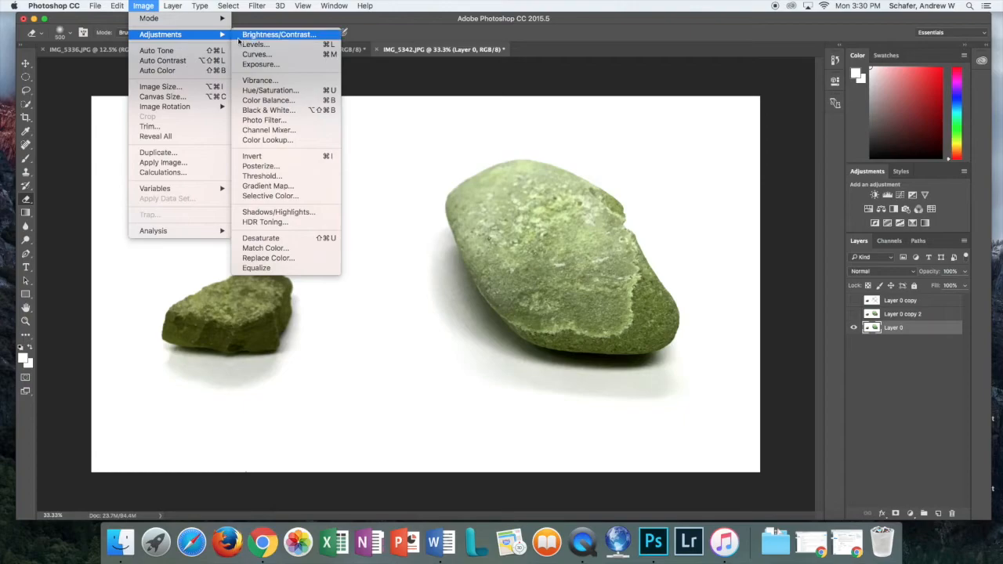
{"action": "left_click", "coordinate": [271, 91]}
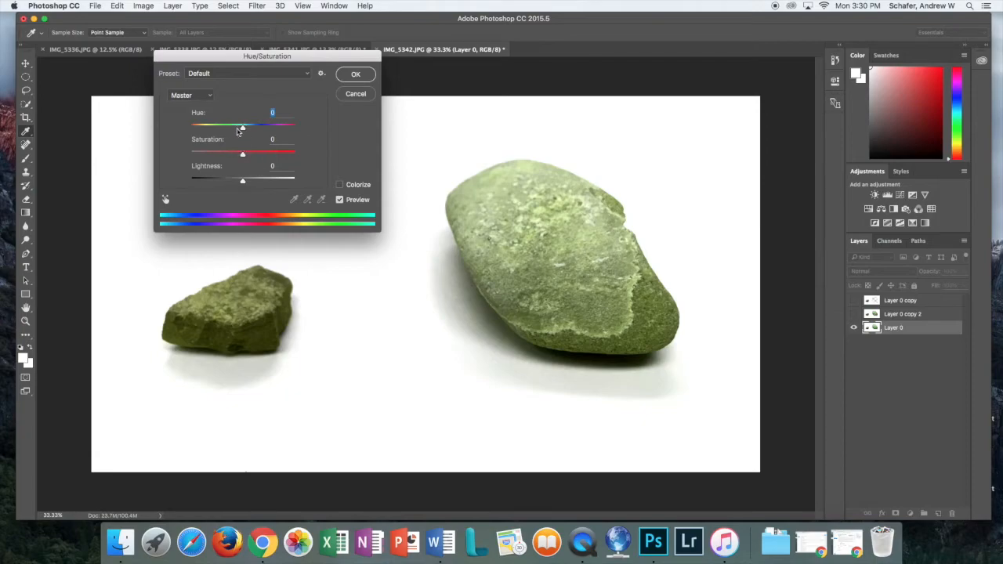
{"action": "left_click_drag", "start_coordinate": [244, 130], "coordinate": [212, 129]}
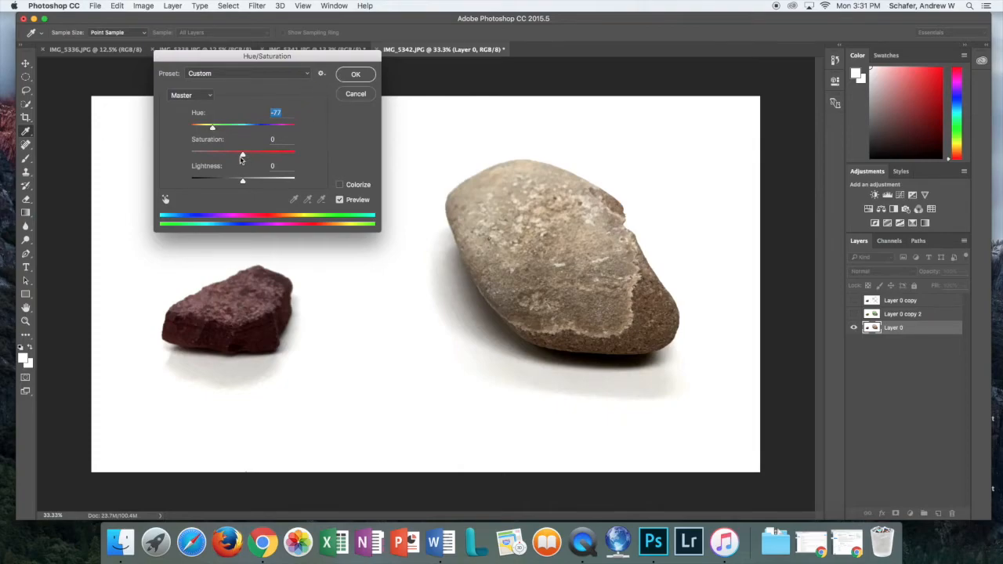
{"action": "left_click_drag", "start_coordinate": [243, 156], "coordinate": [244, 156]}
Apply the red hue shift and make both Layer 0 copies visible again
{"action": "left_click", "coordinate": [354, 75]}
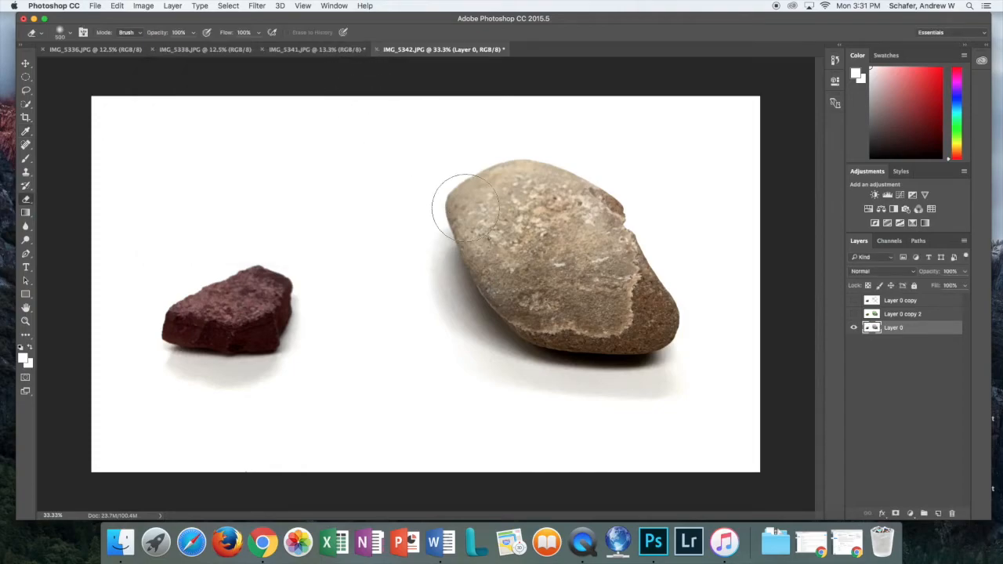
{"action": "left_click", "coordinate": [854, 314]}
{"action": "left_click", "coordinate": [854, 300]}
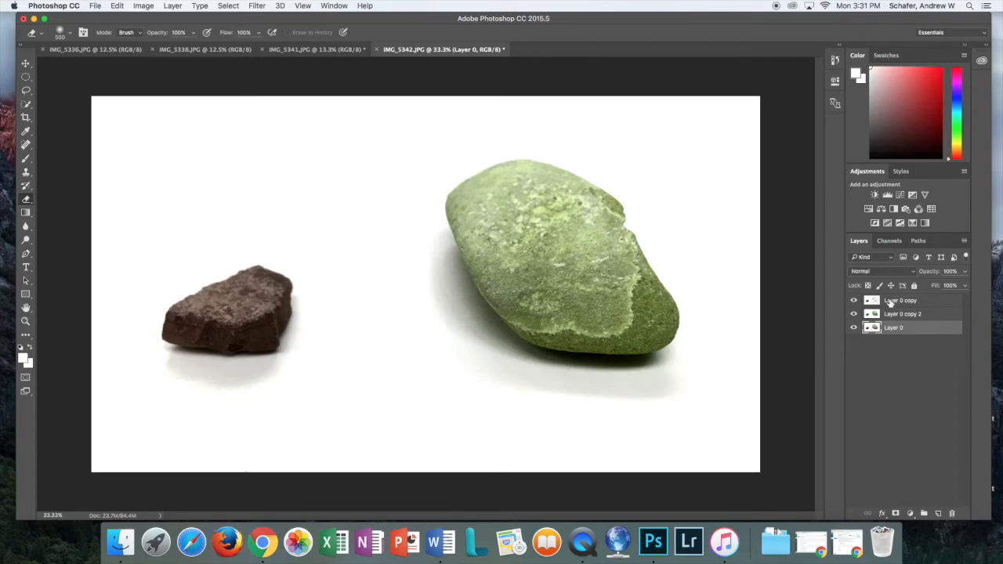
Erase the small rock from Layer 0 copy and Layer 0 copy 2, toggling copy 2 to compare
{"action": "left_click", "coordinate": [889, 304]}
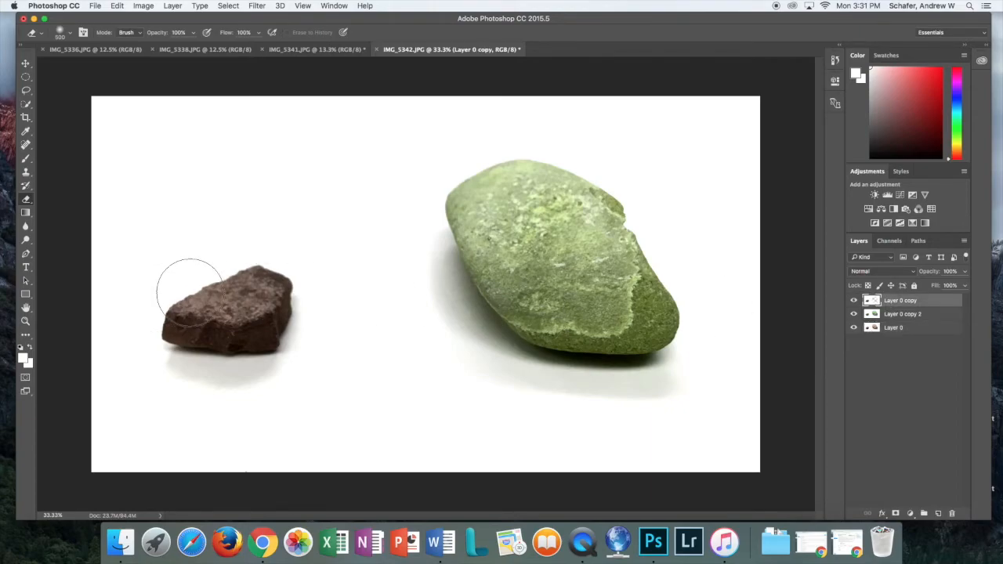
{"action": "mouse_move", "coordinate": [195, 276]}
{"action": "left_mouse_down"}
{"action": "mouse_move", "coordinate": [243, 275]}
{"action": "mouse_move", "coordinate": [188, 303]}
{"action": "mouse_move", "coordinate": [182, 319]}
{"action": "mouse_move", "coordinate": [222, 355]}
{"action": "mouse_move", "coordinate": [254, 298]}
{"action": "mouse_move", "coordinate": [220, 309]}
{"action": "mouse_move", "coordinate": [270, 288]}
{"action": "mouse_move", "coordinate": [240, 325]}
{"action": "mouse_move", "coordinate": [272, 364]}
{"action": "mouse_move", "coordinate": [211, 336]}
{"action": "mouse_move", "coordinate": [132, 337]}
{"action": "mouse_move", "coordinate": [213, 334]}
{"action": "mouse_move", "coordinate": [213, 285]}
{"action": "mouse_move", "coordinate": [241, 311]}
{"action": "mouse_move", "coordinate": [290, 325]}
{"action": "mouse_move", "coordinate": [143, 303]}
{"action": "mouse_move", "coordinate": [233, 347]}
{"action": "mouse_move", "coordinate": [259, 329]}
{"action": "left_mouse_up"}
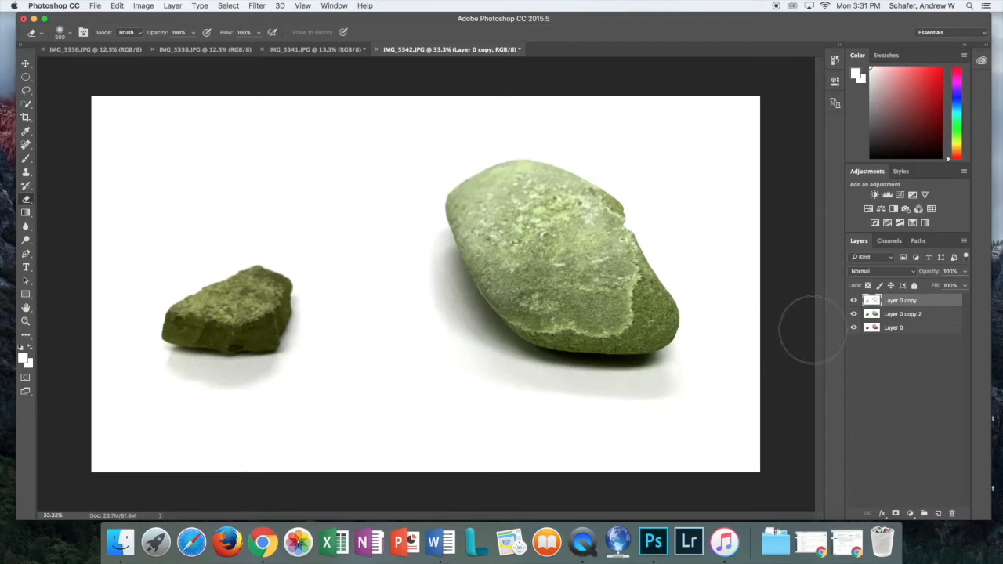
{"action": "left_click", "coordinate": [903, 315]}
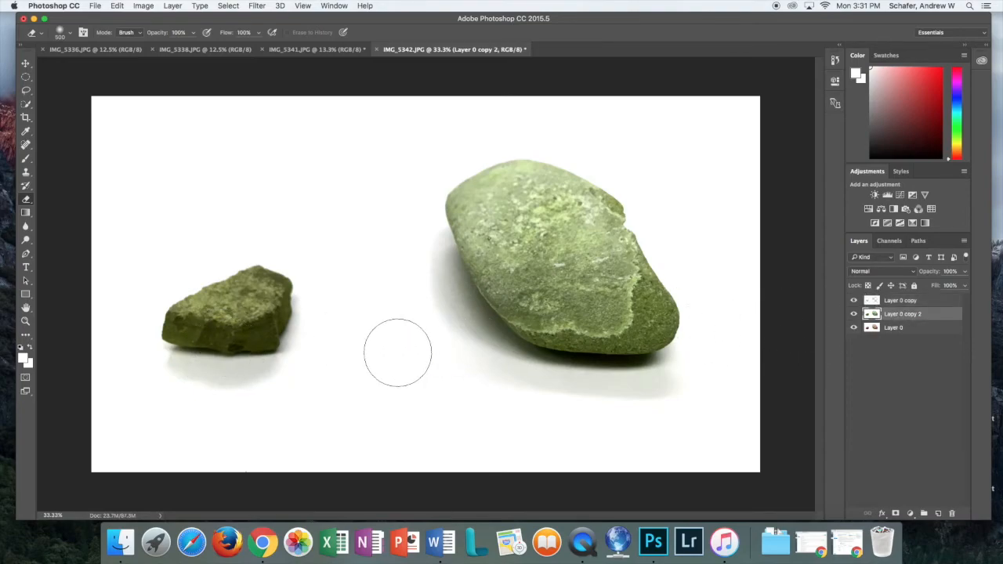
{"action": "mouse_move", "coordinate": [262, 343]}
{"action": "left_mouse_down"}
{"action": "mouse_move", "coordinate": [224, 320]}
{"action": "mouse_move", "coordinate": [179, 352]}
{"action": "mouse_move", "coordinate": [285, 352]}
{"action": "mouse_move", "coordinate": [253, 284]}
{"action": "mouse_move", "coordinate": [192, 338]}
{"action": "mouse_move", "coordinate": [188, 329]}
{"action": "mouse_move", "coordinate": [208, 363]}
{"action": "mouse_move", "coordinate": [305, 318]}
{"action": "left_mouse_up"}
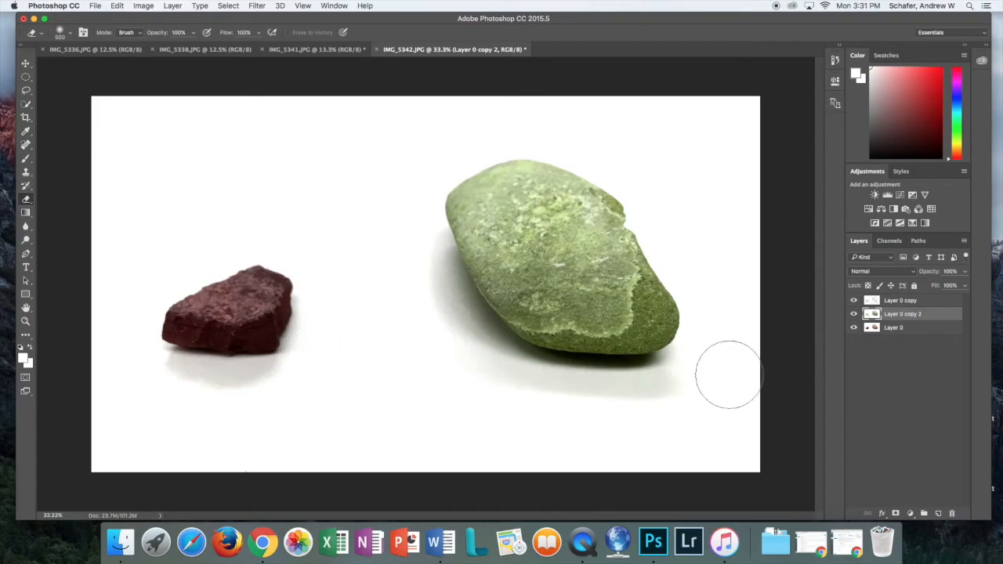
{"action": "left_click", "coordinate": [854, 314]}
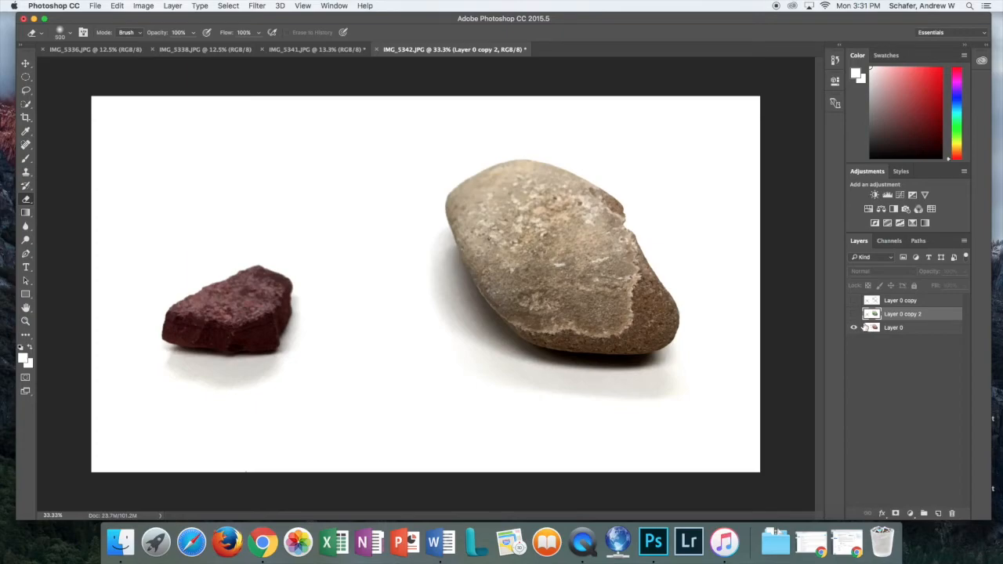
{"action": "left_click", "coordinate": [854, 314]}
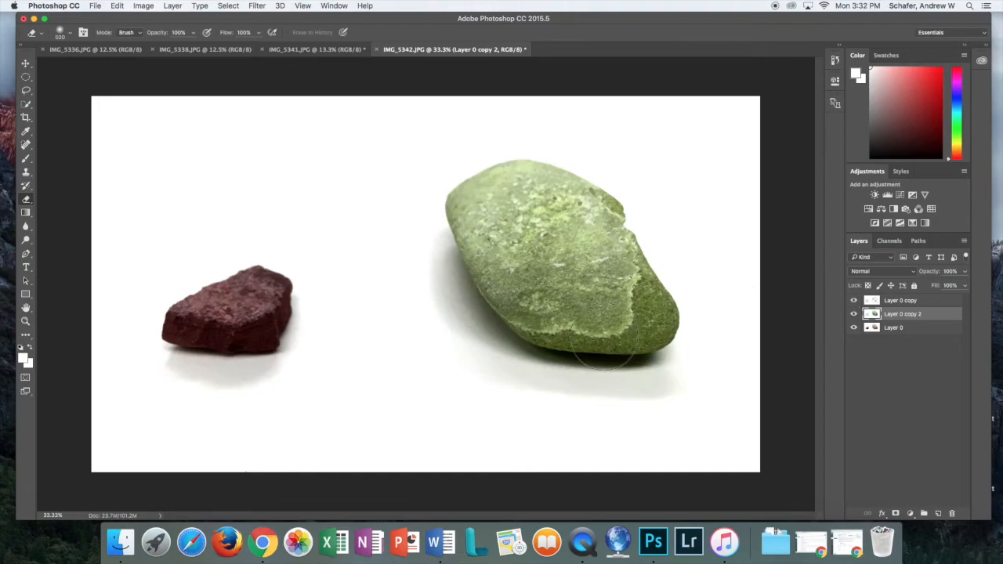
Flatten the image and unlock the Background into an editable Layer 0
{"action": "right_click", "coordinate": [902, 304]}
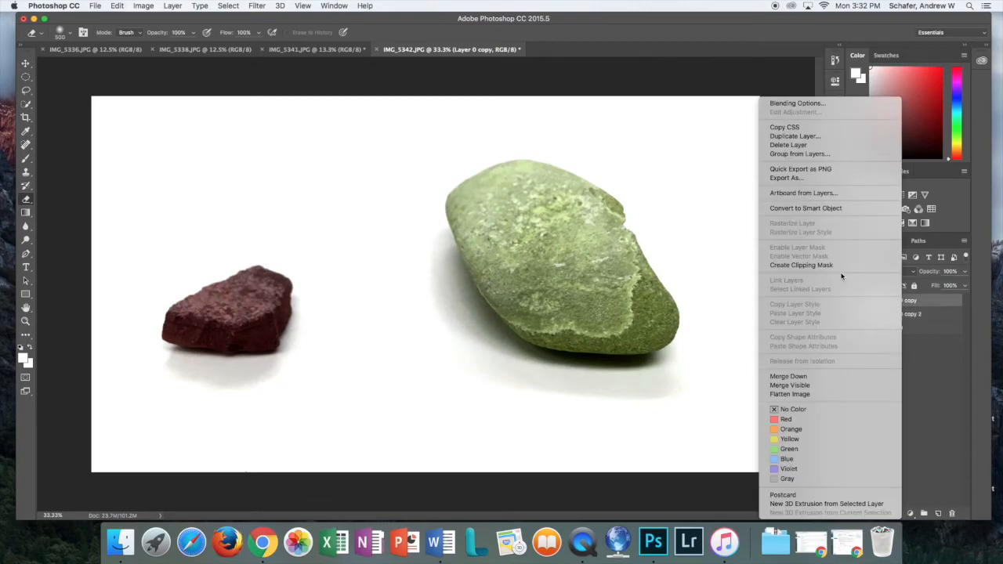
{"action": "left_click", "coordinate": [797, 395]}
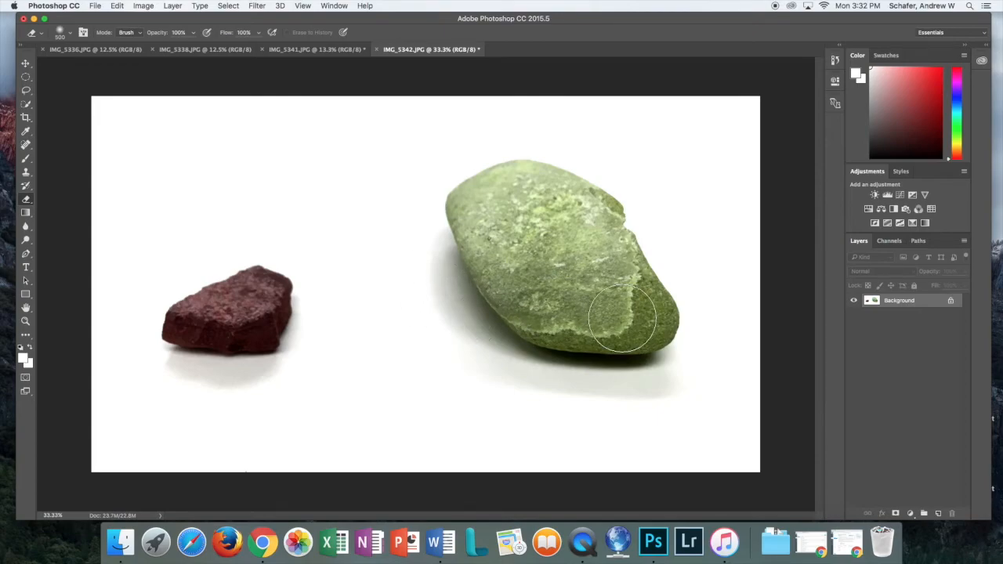
{"action": "left_click", "coordinate": [951, 302]}
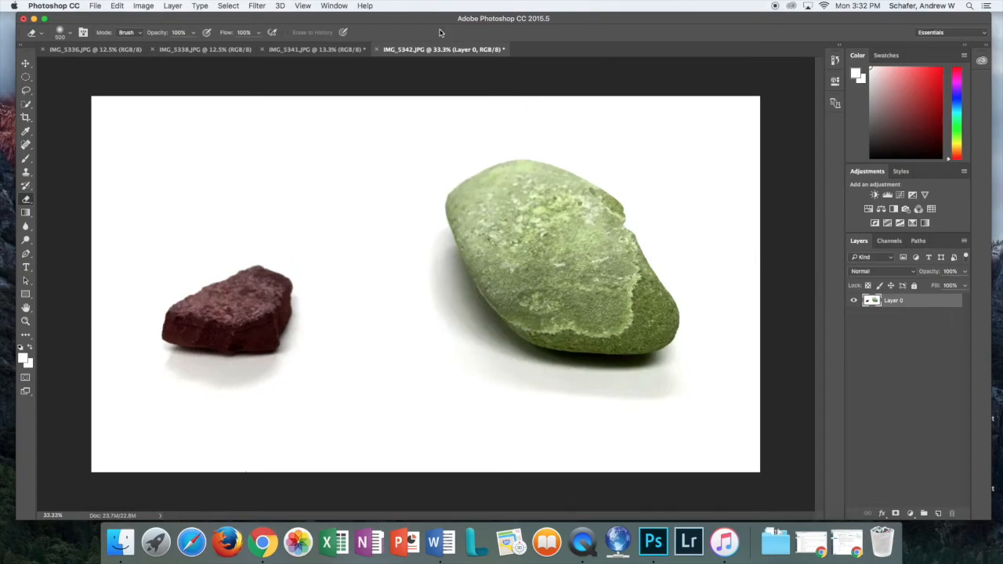
Add Levels 1 and Hue/Saturation 1 adjustment layers, at default settings, above Layer 0
{"action": "left_click", "coordinate": [152, 7]}
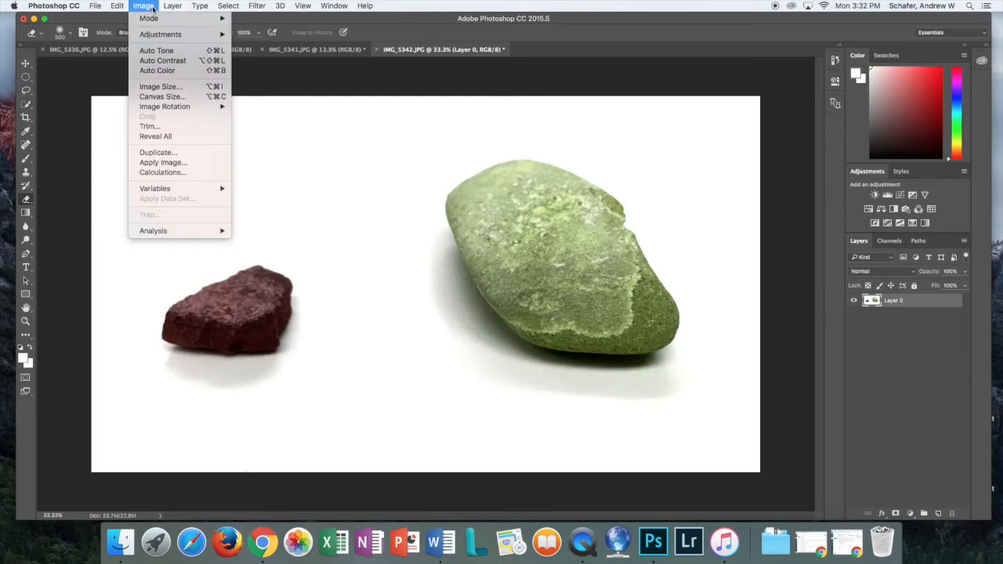
{"action": "mouse_move", "coordinate": [188, 34]}
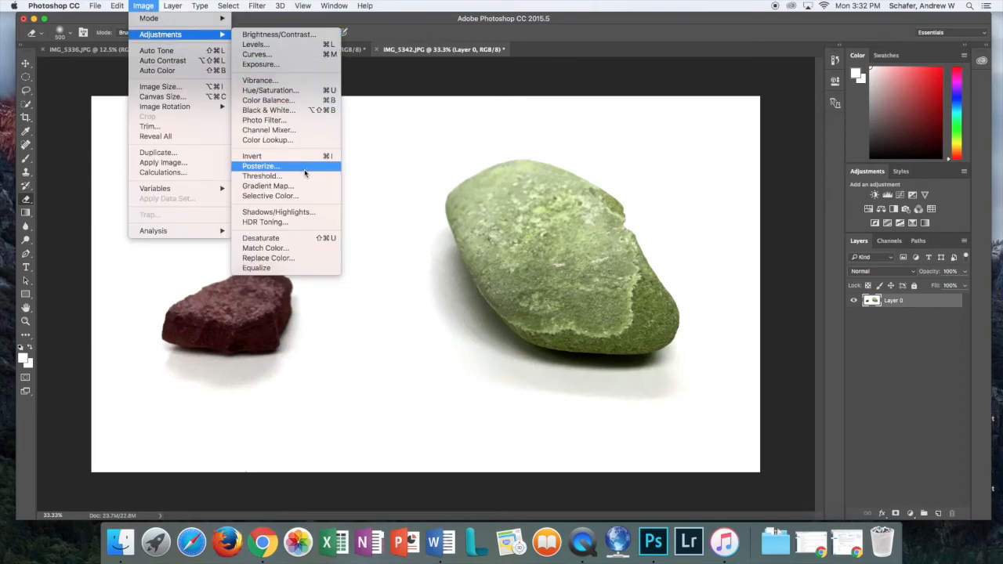
{"action": "left_click", "coordinate": [830, 207]}
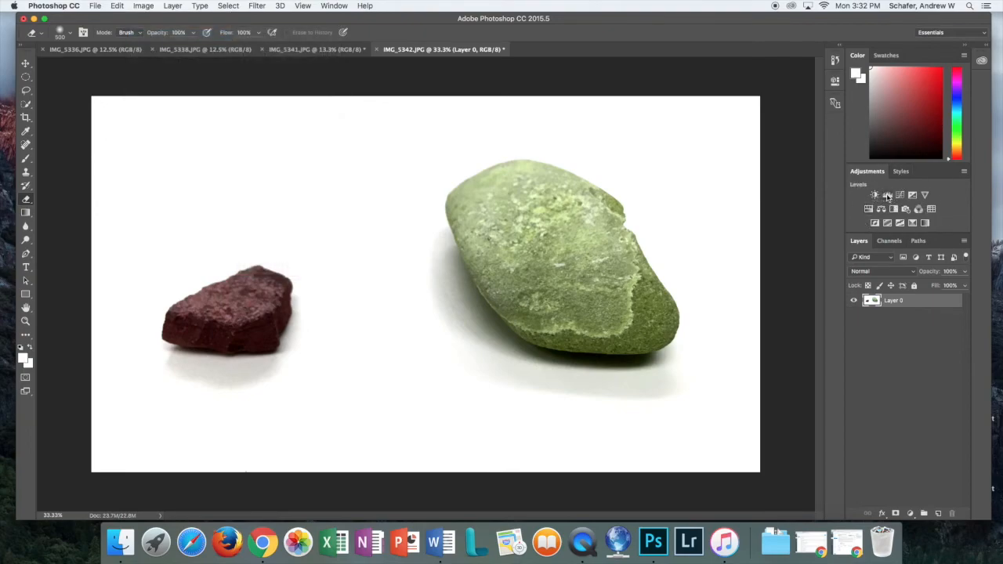
{"action": "left_click", "coordinate": [888, 196]}
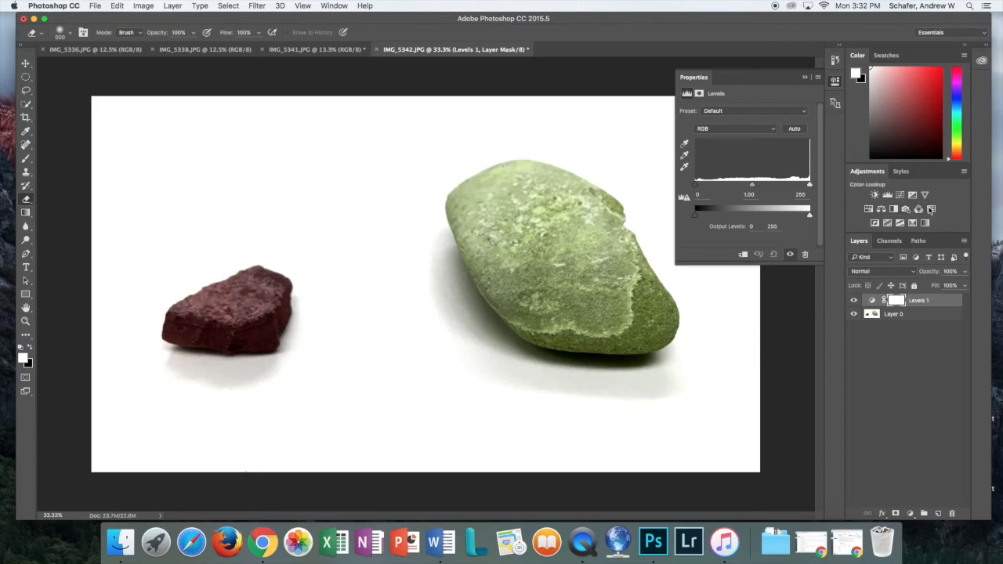
{"action": "left_click", "coordinate": [868, 208]}
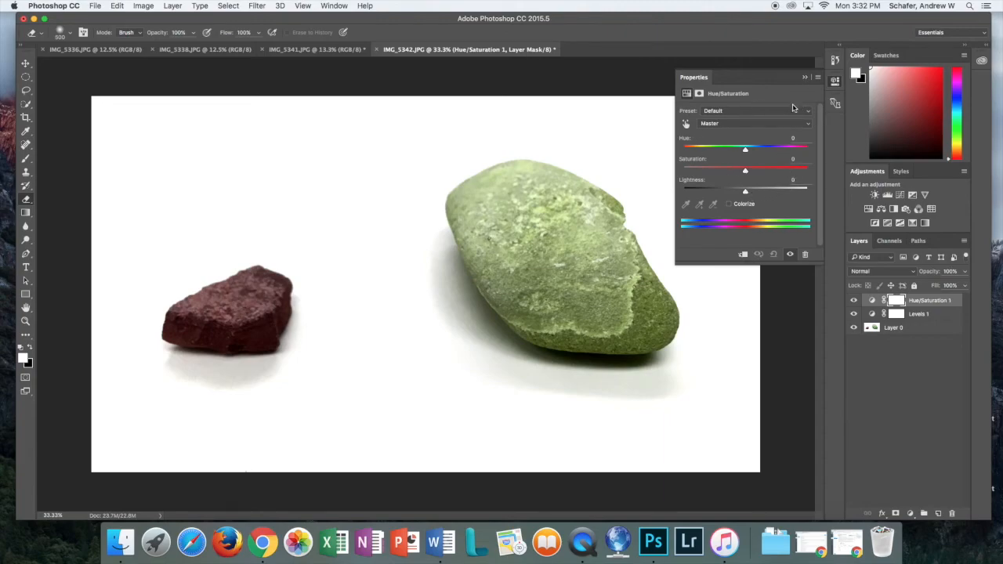
{"action": "left_click", "coordinate": [805, 79]}
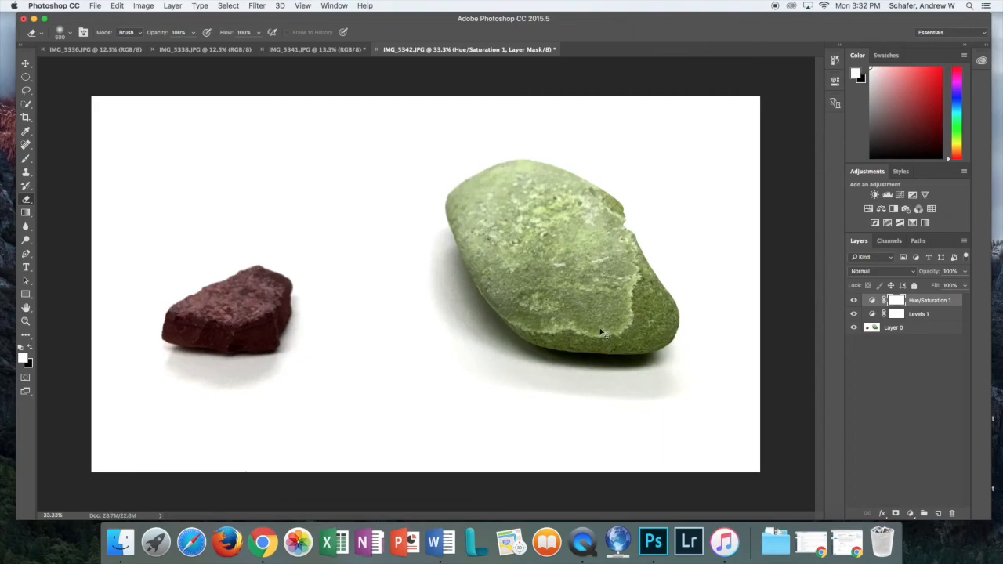
{"action": "key", "text": "super+shift+s"}
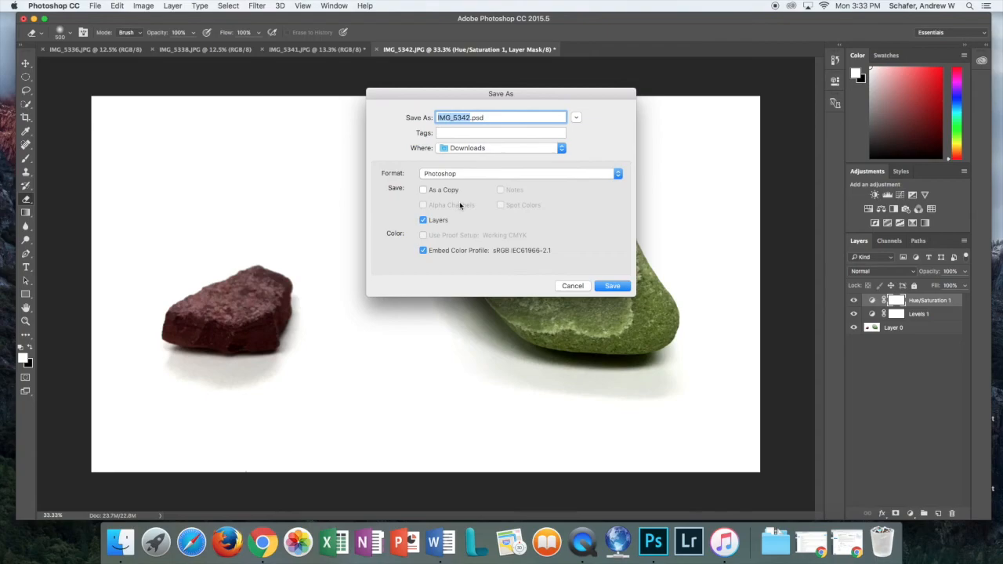
Save the image as JPEG 'asymmetrical' on the Desktop at quality 8 (High)
{"action": "left_click", "coordinate": [448, 174]}
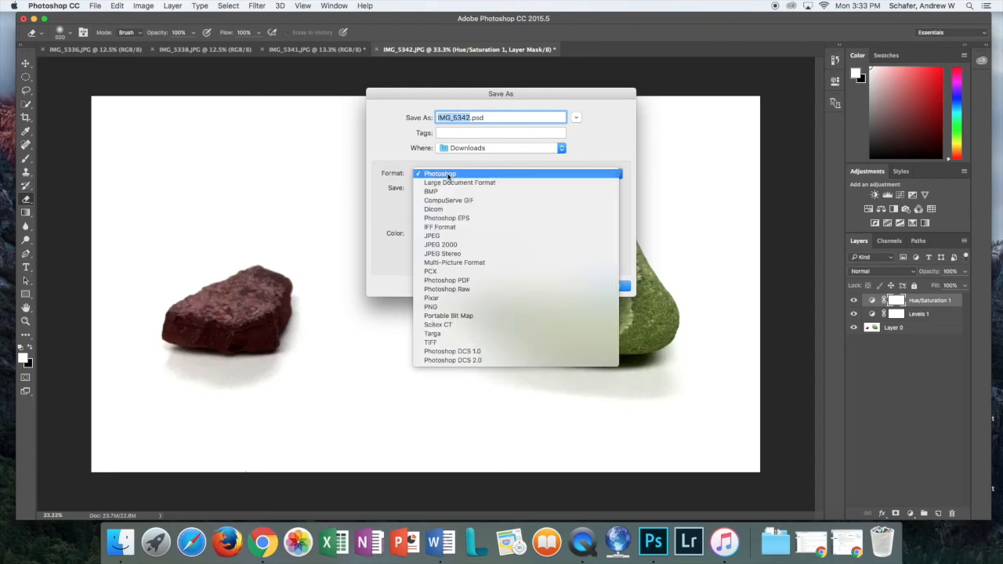
{"action": "left_click", "coordinate": [441, 236]}
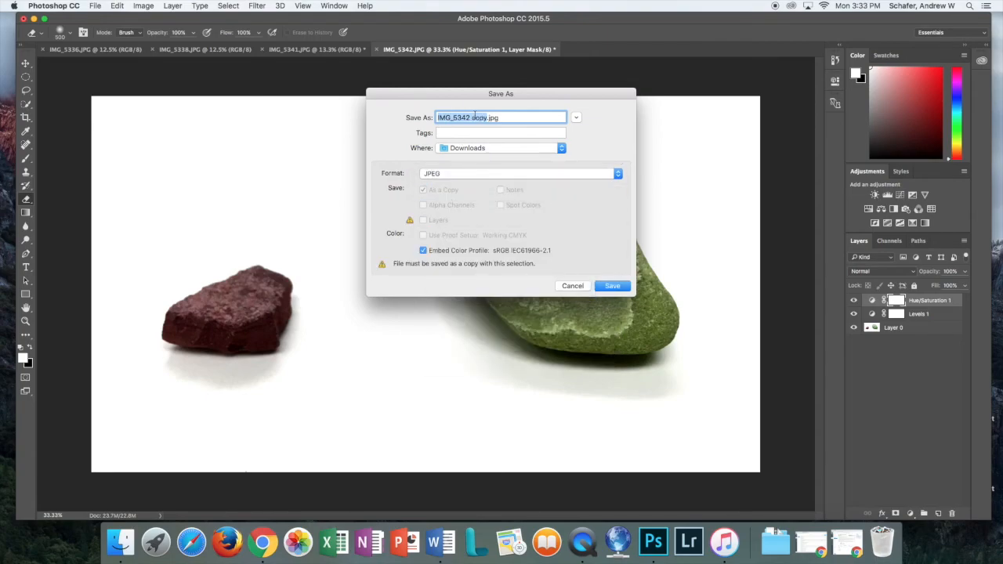
{"action": "type", "text": "asymmetrical"}
{"action": "left_click", "coordinate": [483, 149]}
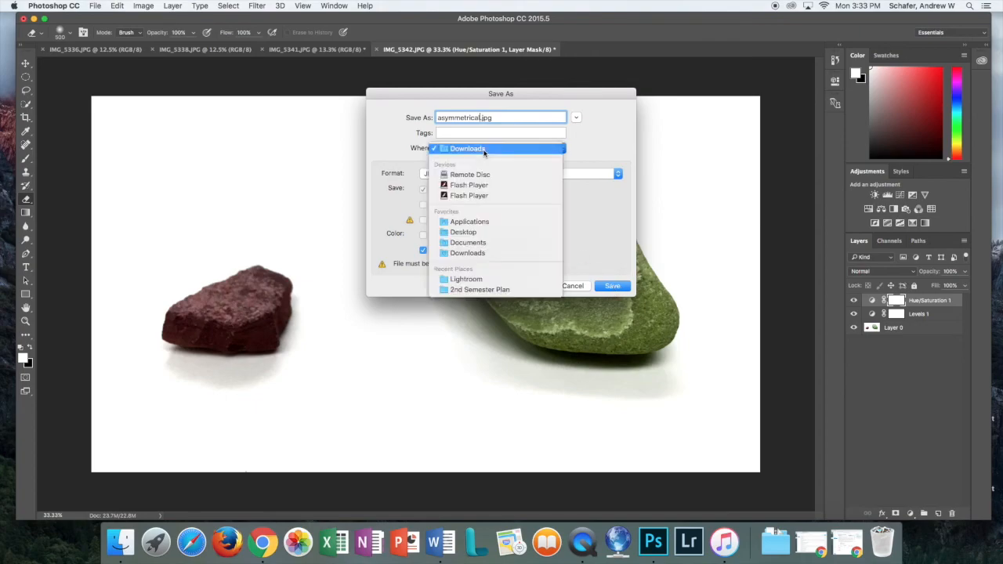
{"action": "left_click", "coordinate": [468, 233]}
{"action": "key", "text": "Return"}
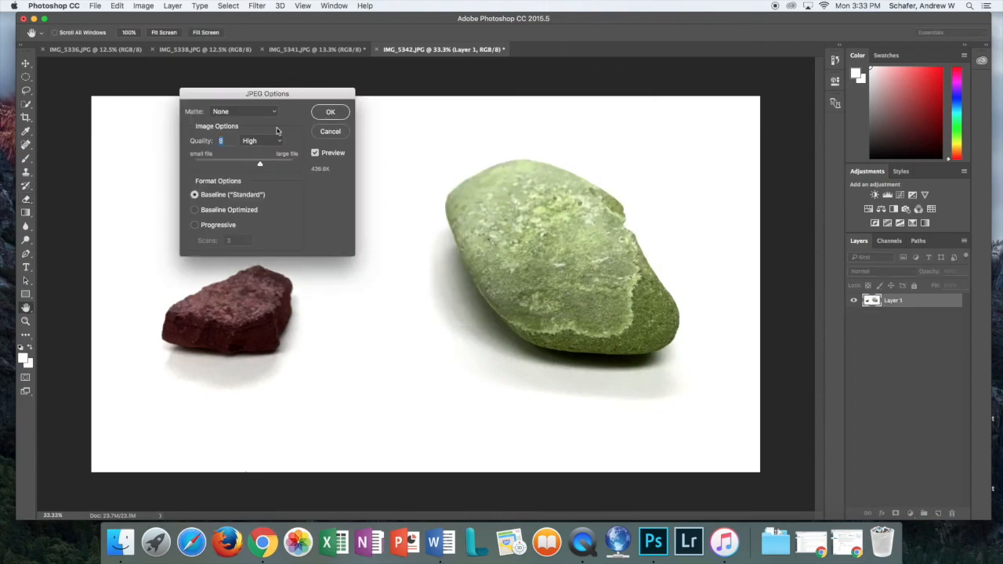
{"action": "left_click", "coordinate": [330, 114]}
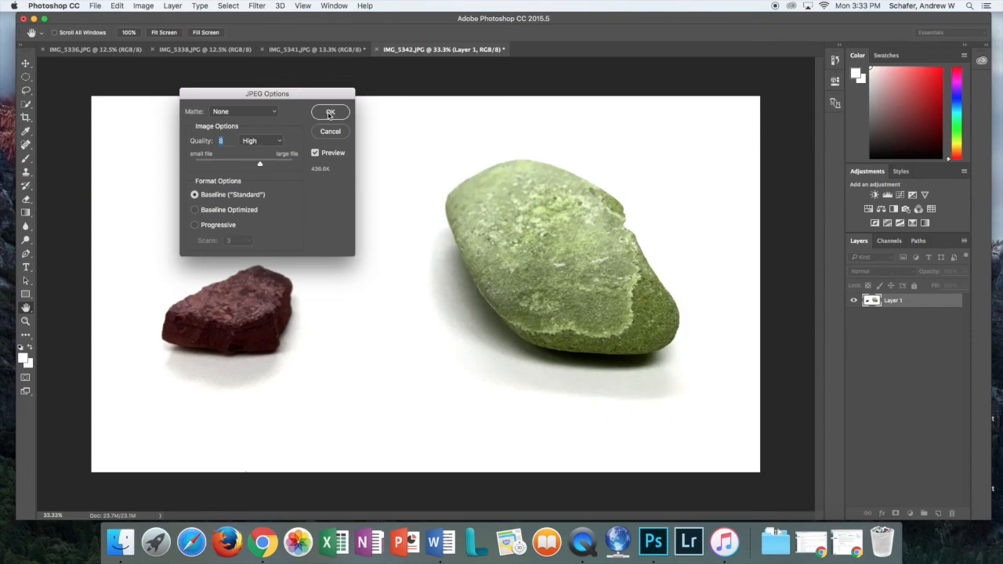
Close IMG_5342.JPG and IMG_5341.JPG without saving, then open asymmetrical.jpg from the desktop in Preview
{"action": "left_click", "coordinate": [24, 19]}
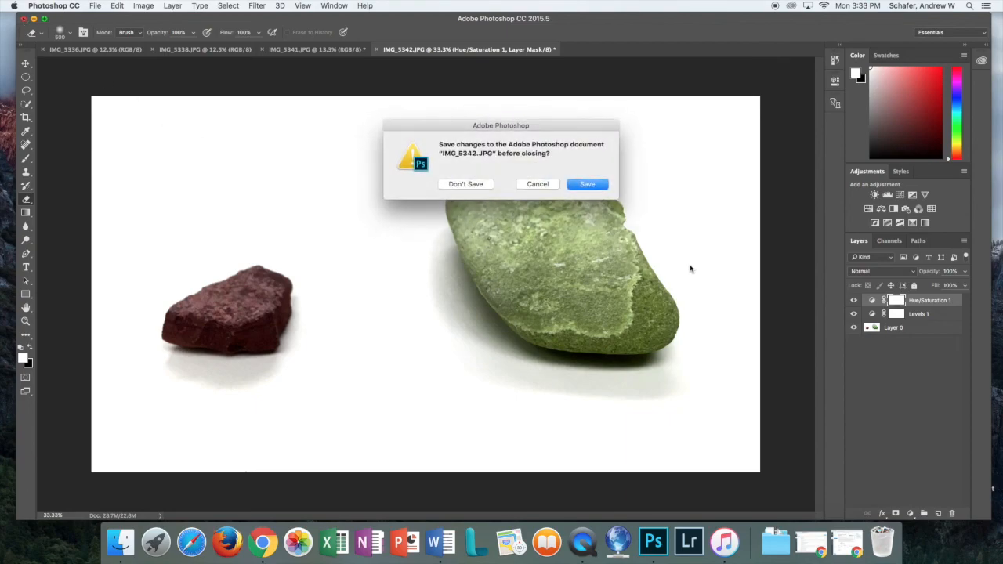
{"action": "left_click", "coordinate": [460, 186]}
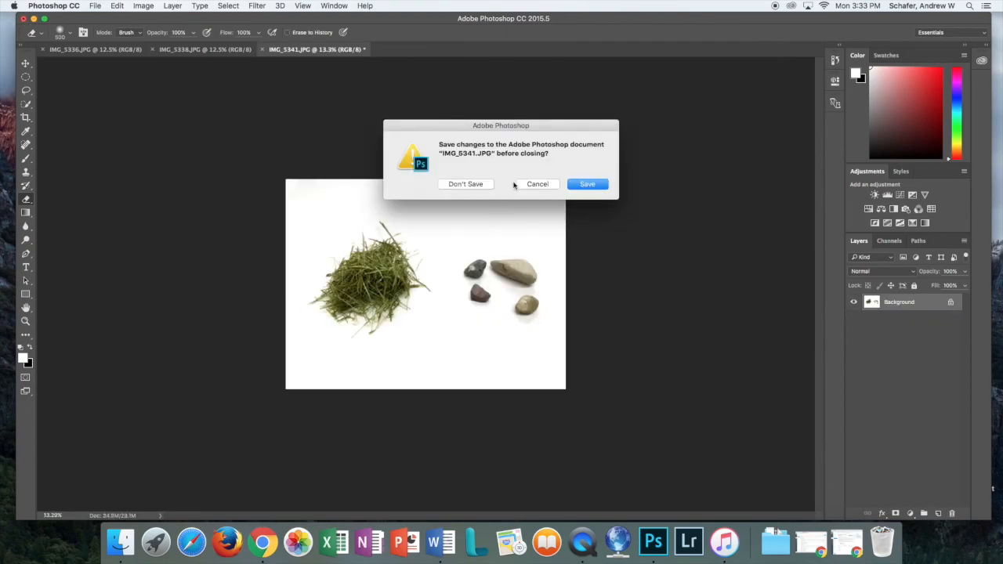
{"action": "left_click", "coordinate": [459, 187]}
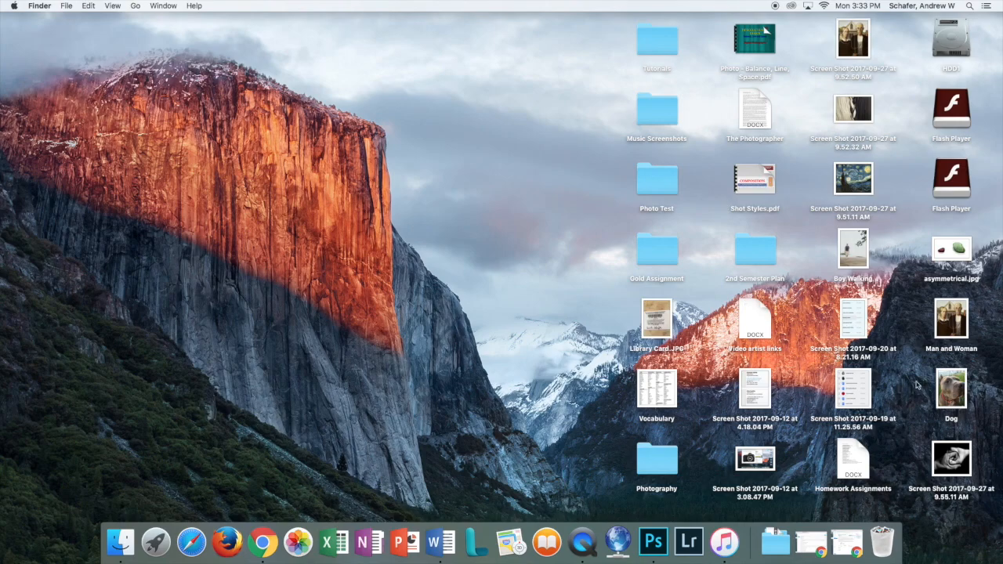
{"action": "left_click", "coordinate": [955, 249]}
{"action": "double_click", "coordinate": [955, 249]}
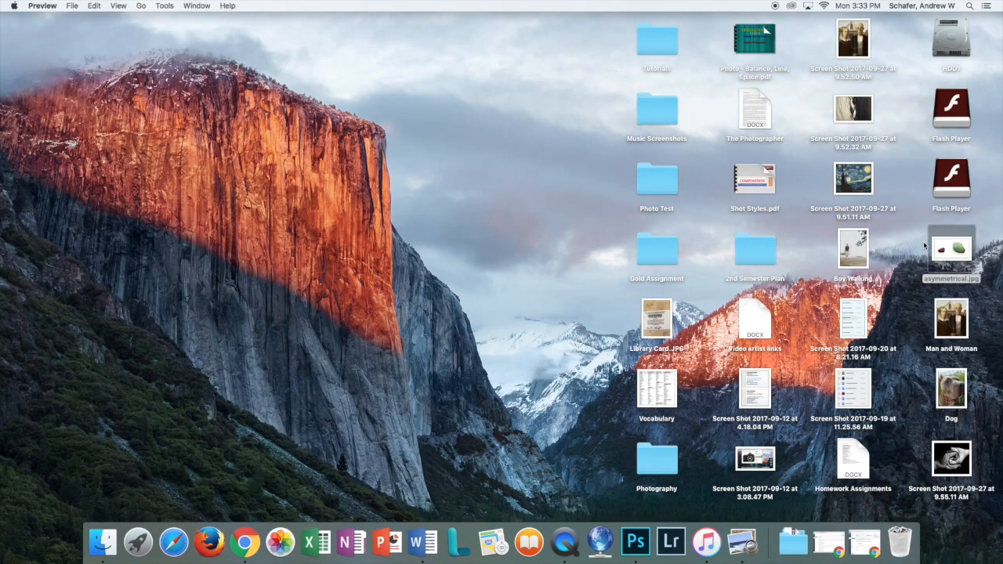